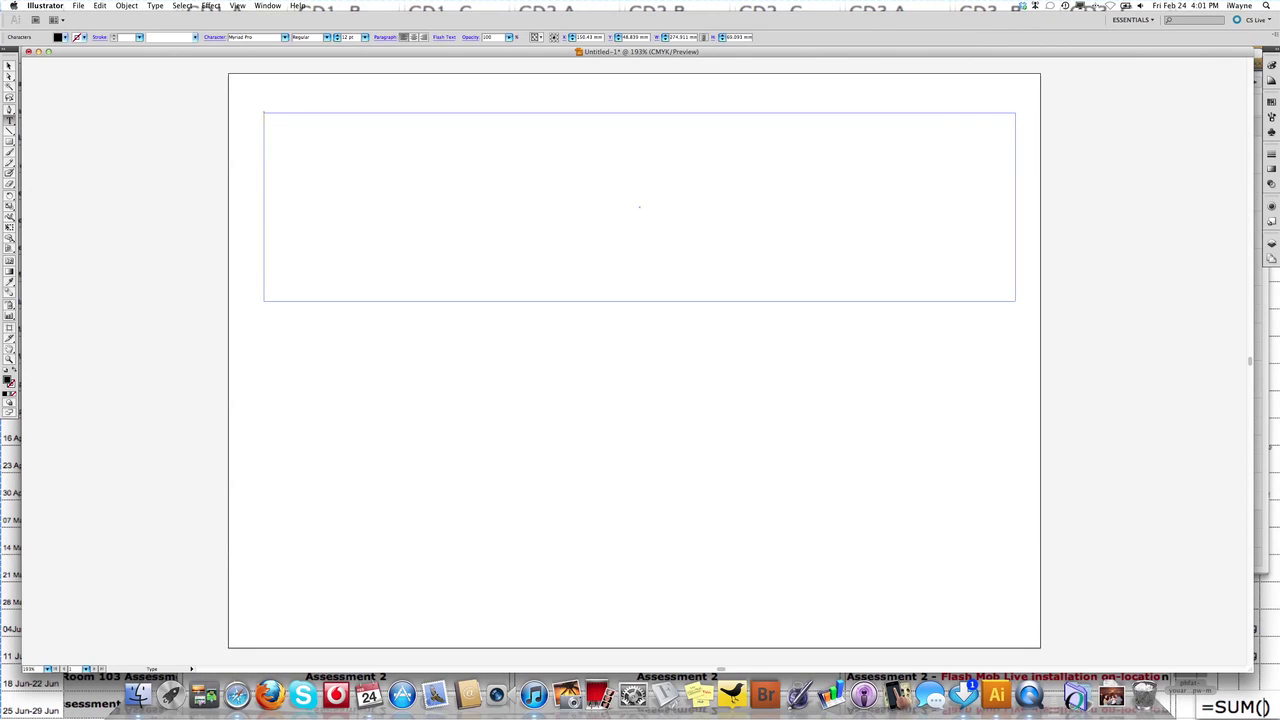
Type the full name in the text frame and set it to 72 pt.
drag(343, 117, 234, 114)
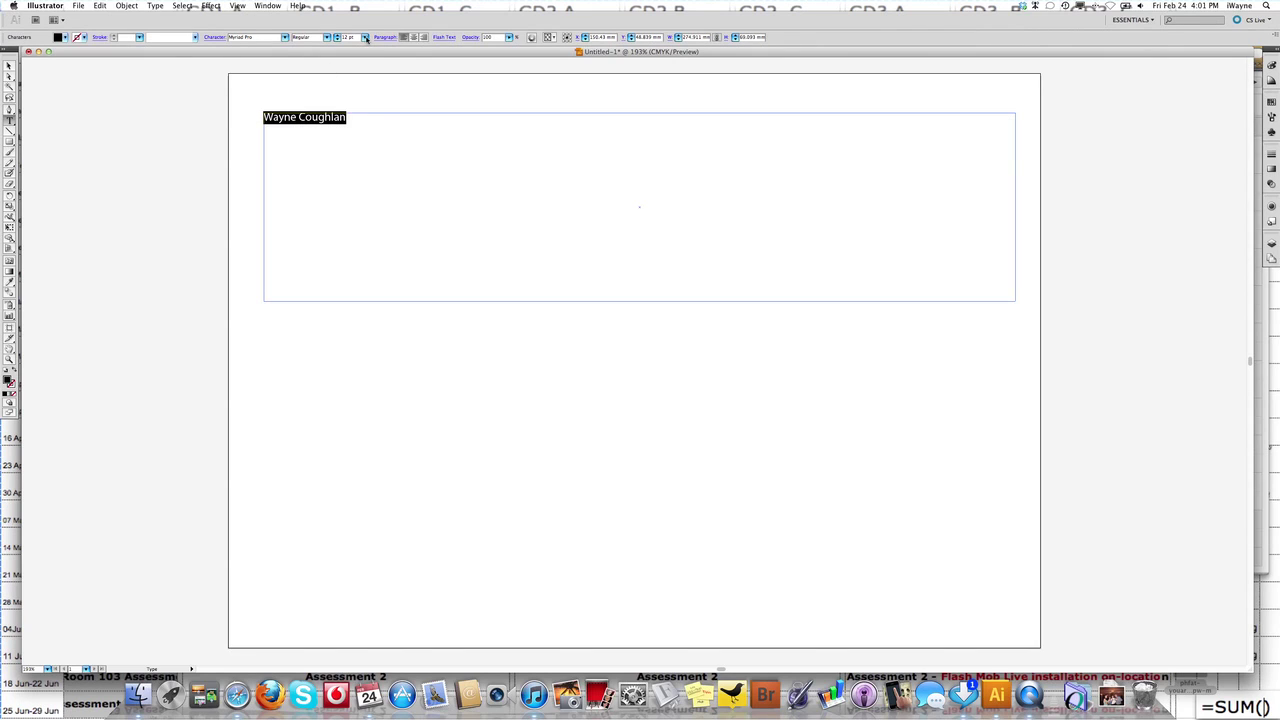
click(366, 38)
click(366, 115)
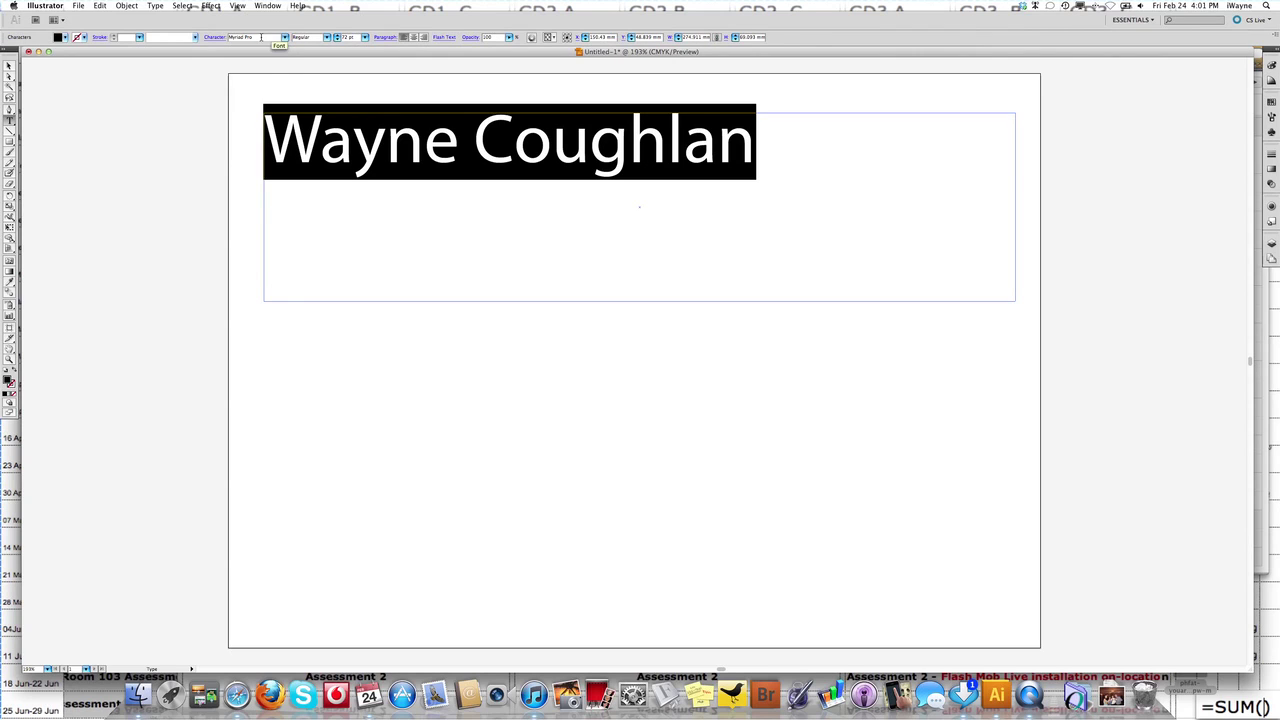
drag(261, 37, 222, 37)
Change the name's font to Garamond.
text(Garamond)
key(Return)
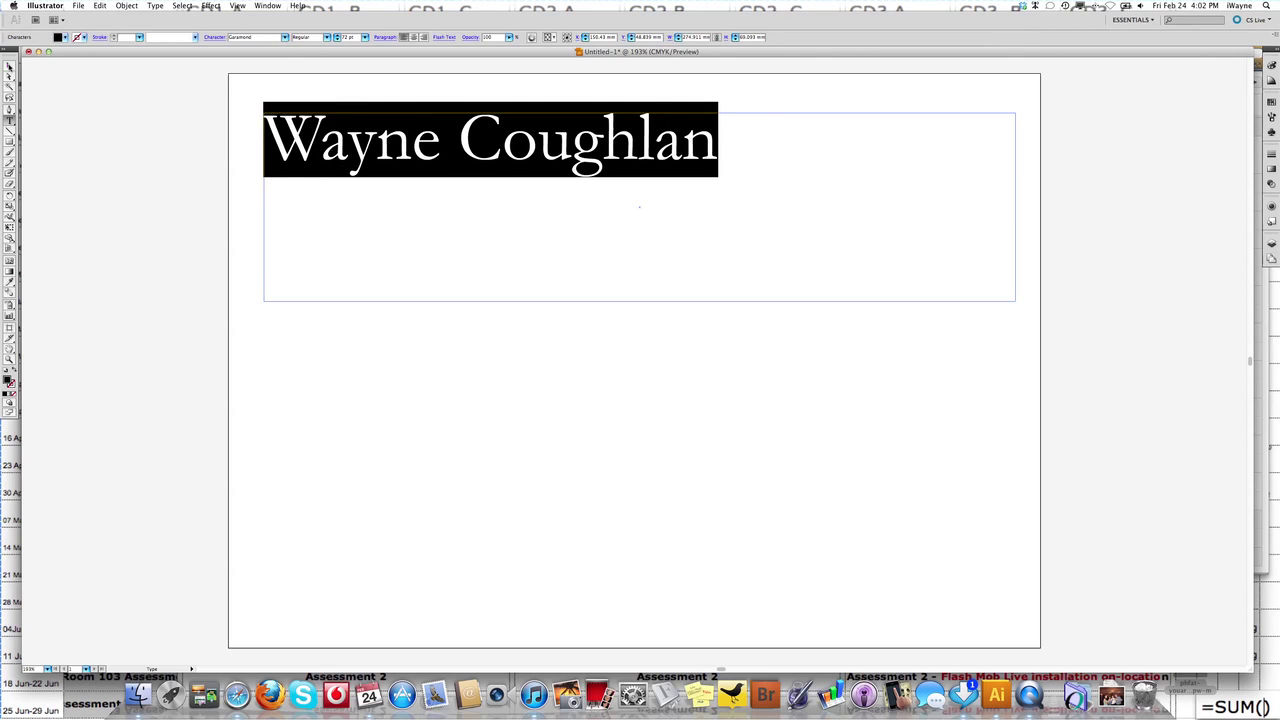
key(Escape)
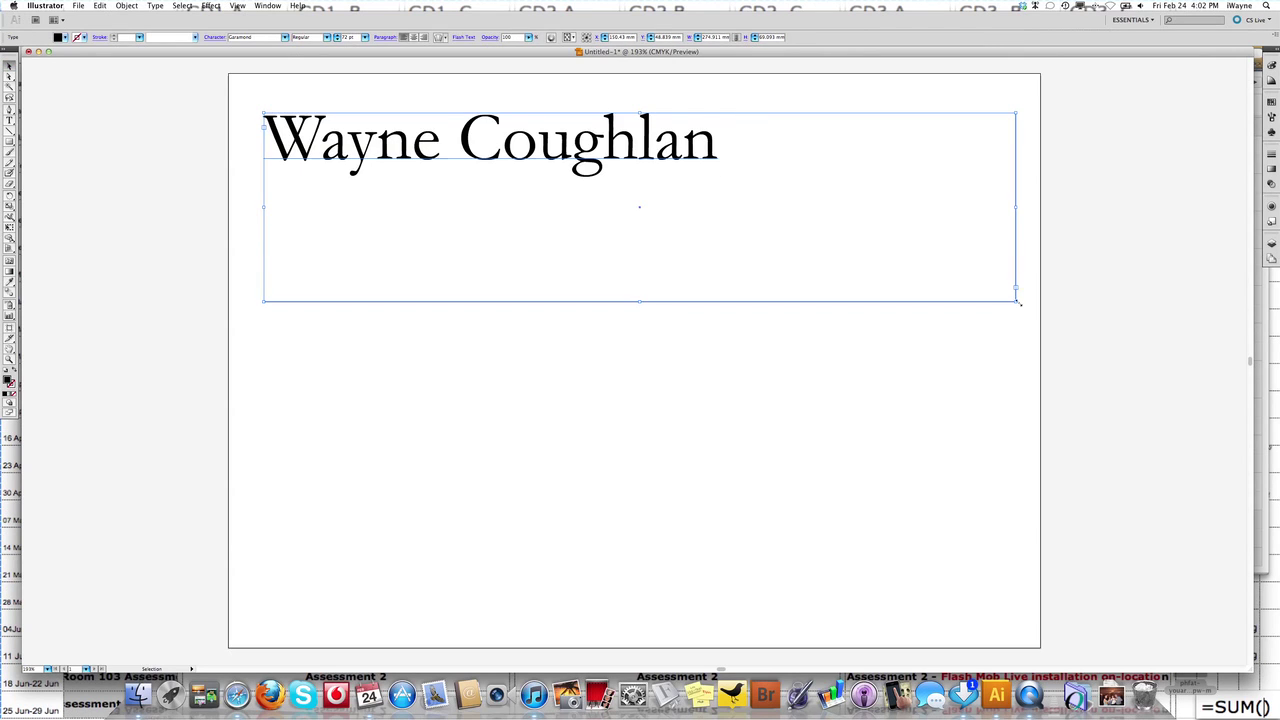
Shrink the text frame to fit snugly around the name, then reselect it.
drag(1018, 301, 723, 188)
click(616, 245)
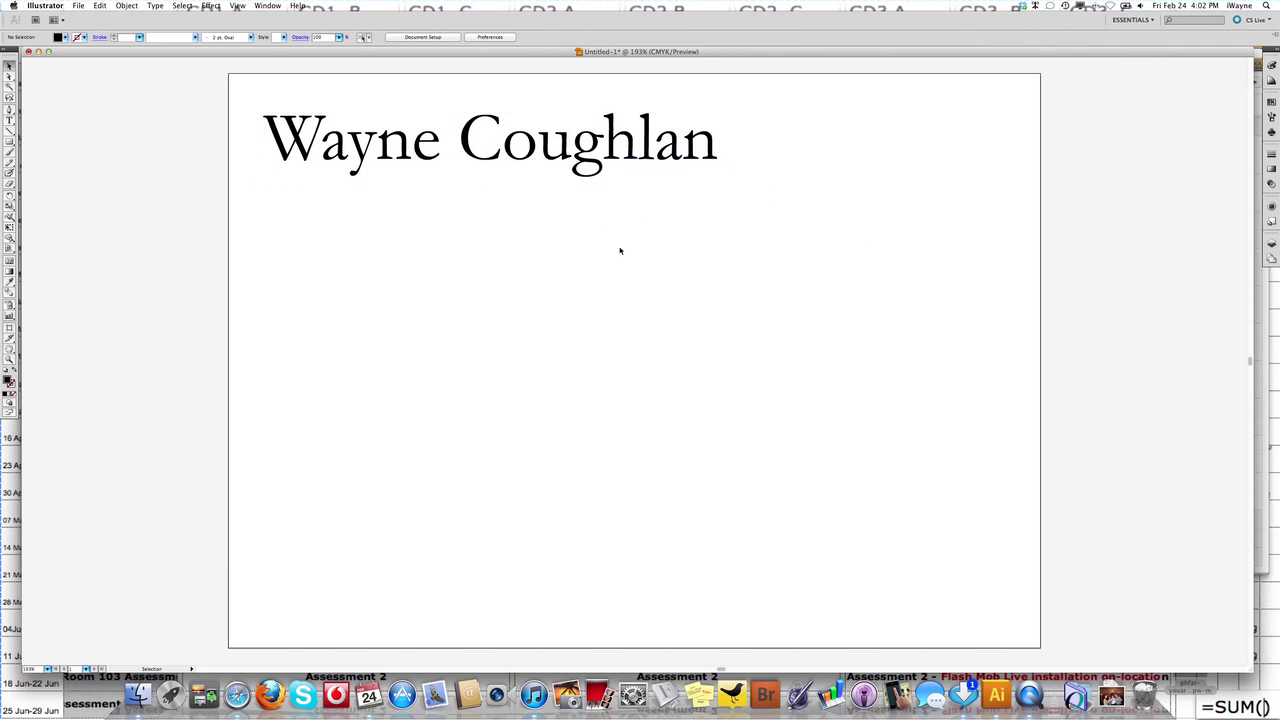
click(367, 147)
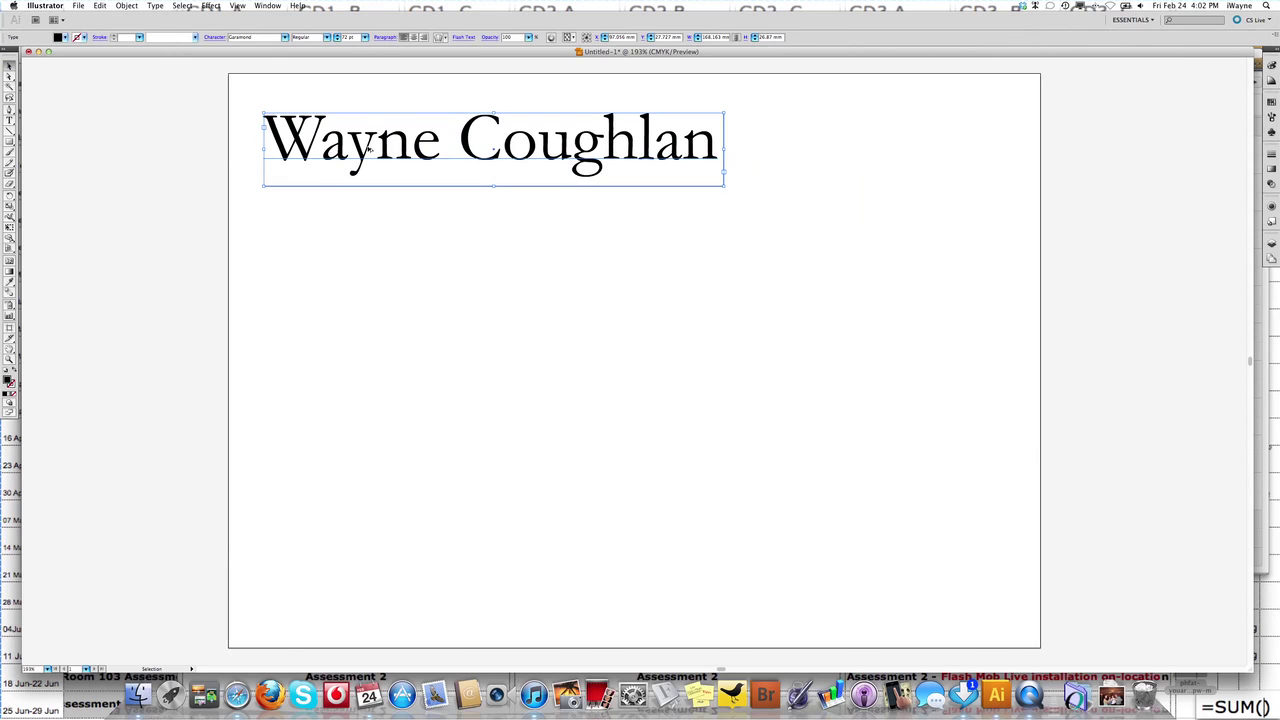
Duplicate the name off to the artboard's right and centre the original near the top.
drag(367, 147, 381, 256)
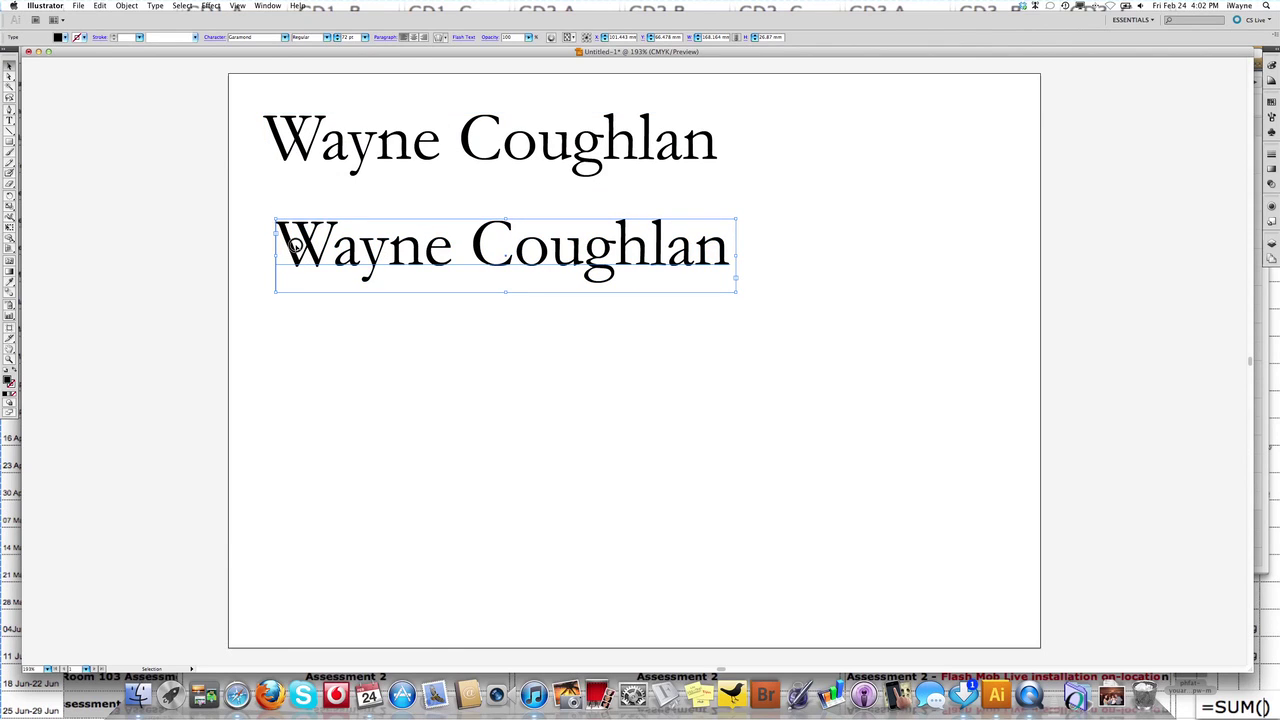
drag(407, 243, 1238, 272)
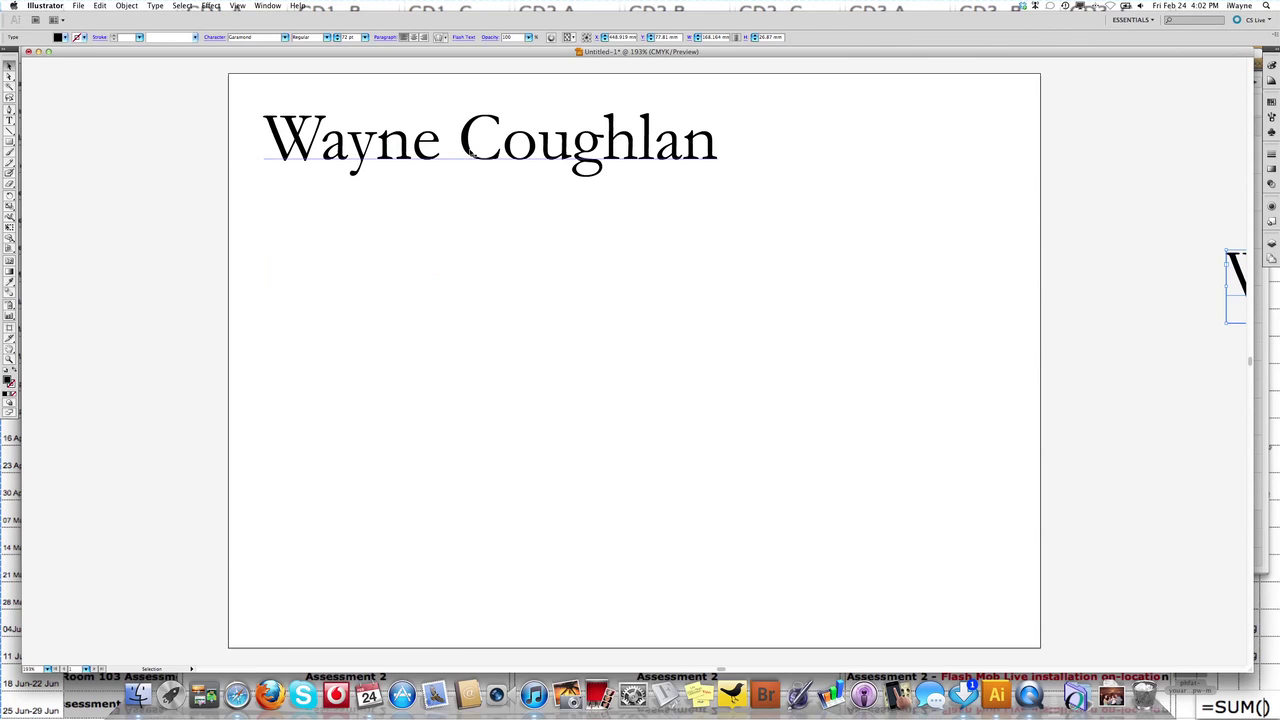
drag(503, 159, 634, 201)
click(388, 278)
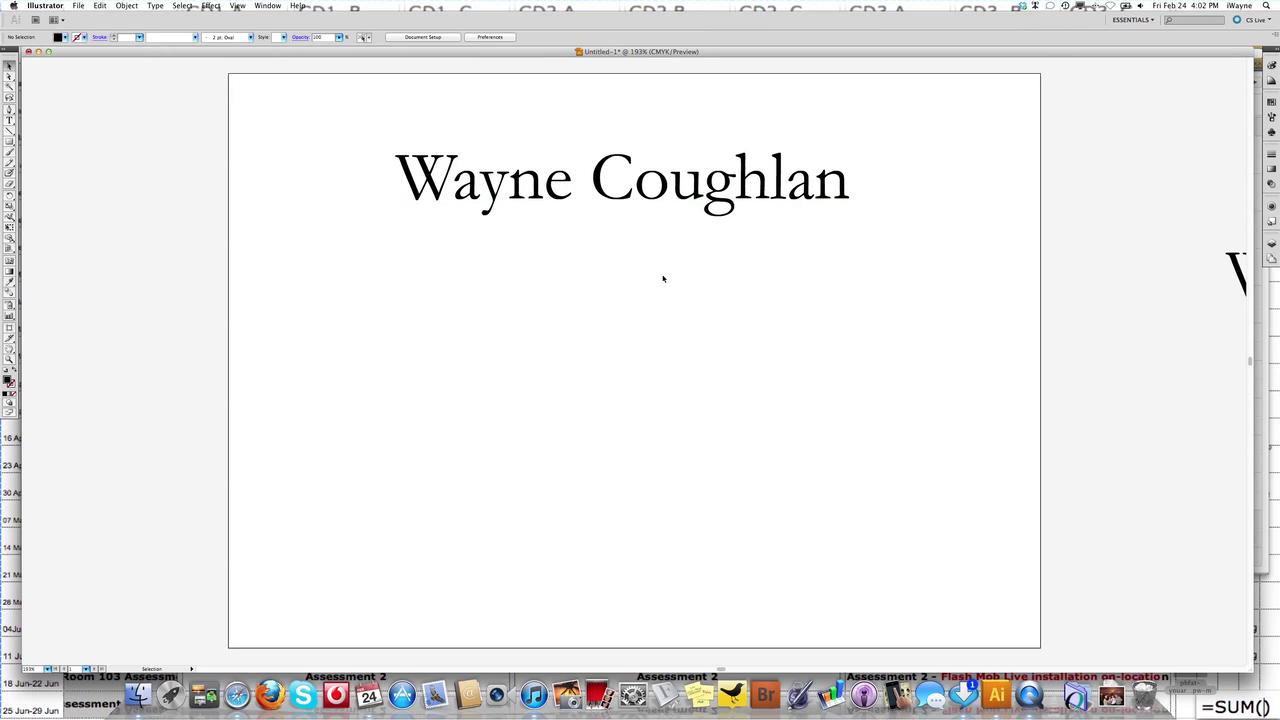
Edit the name text and select all of its letters.
double_click(543, 198)
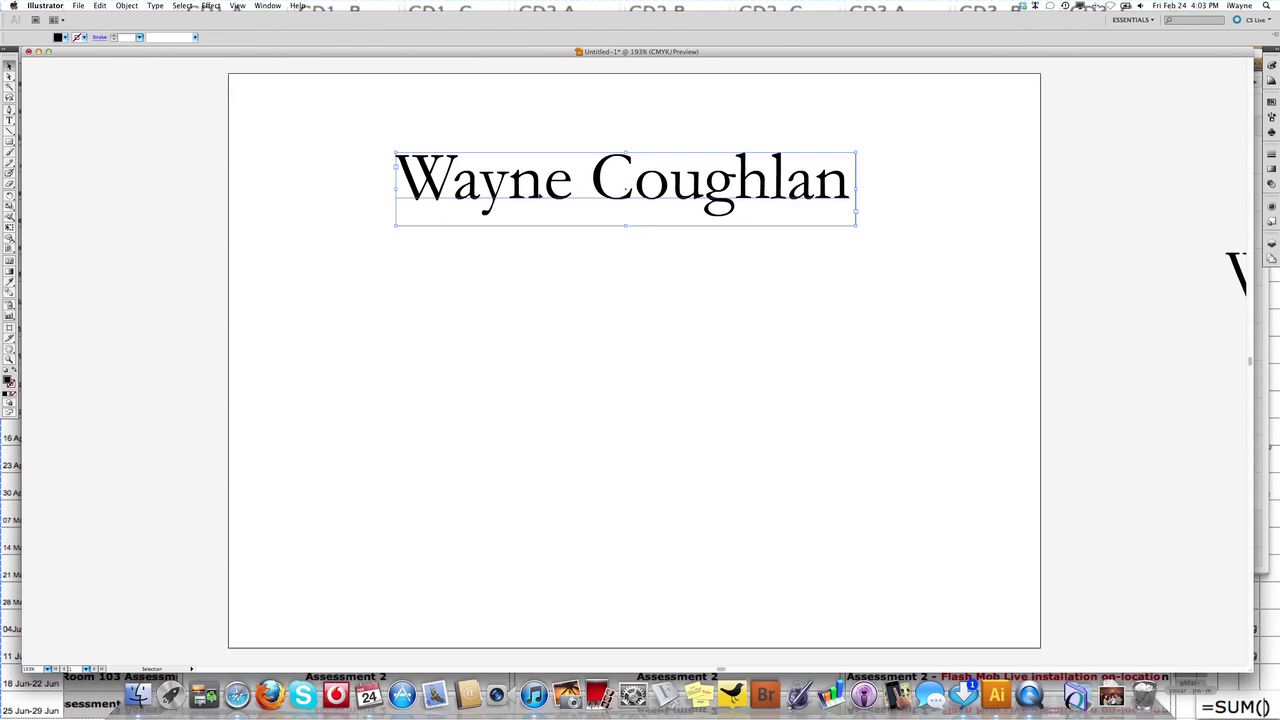
double_click(536, 192)
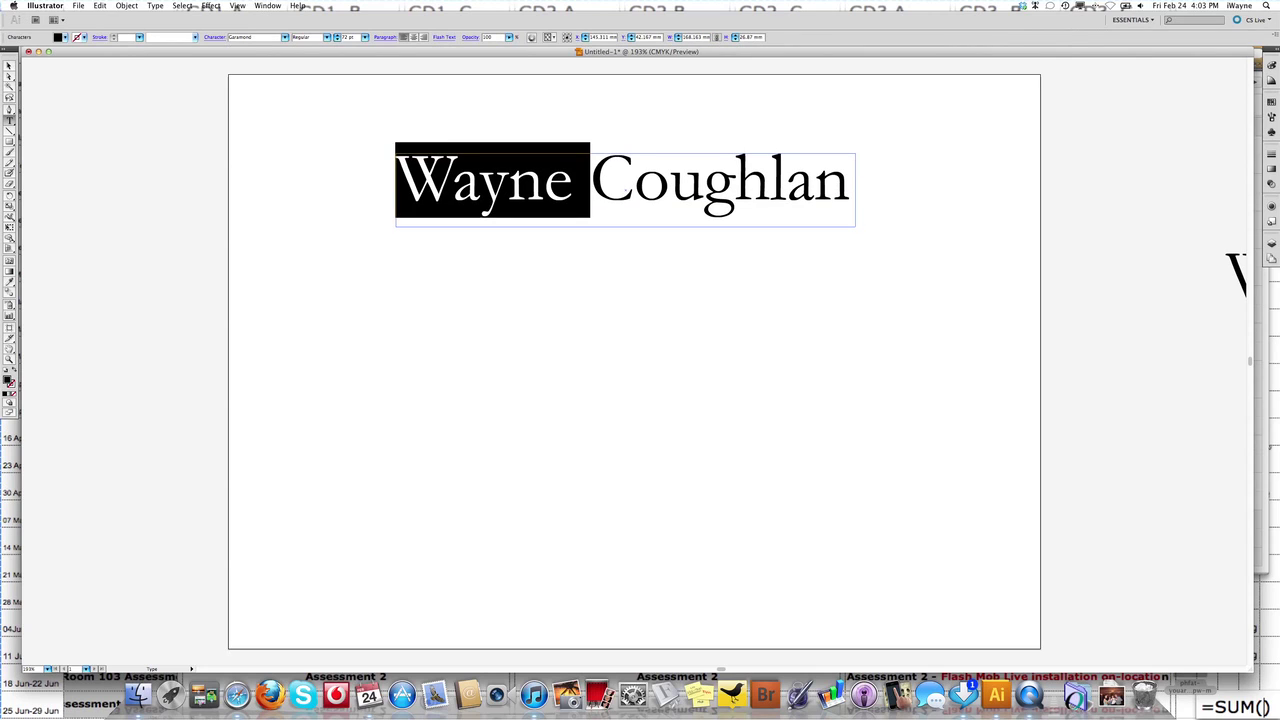
click(401, 179)
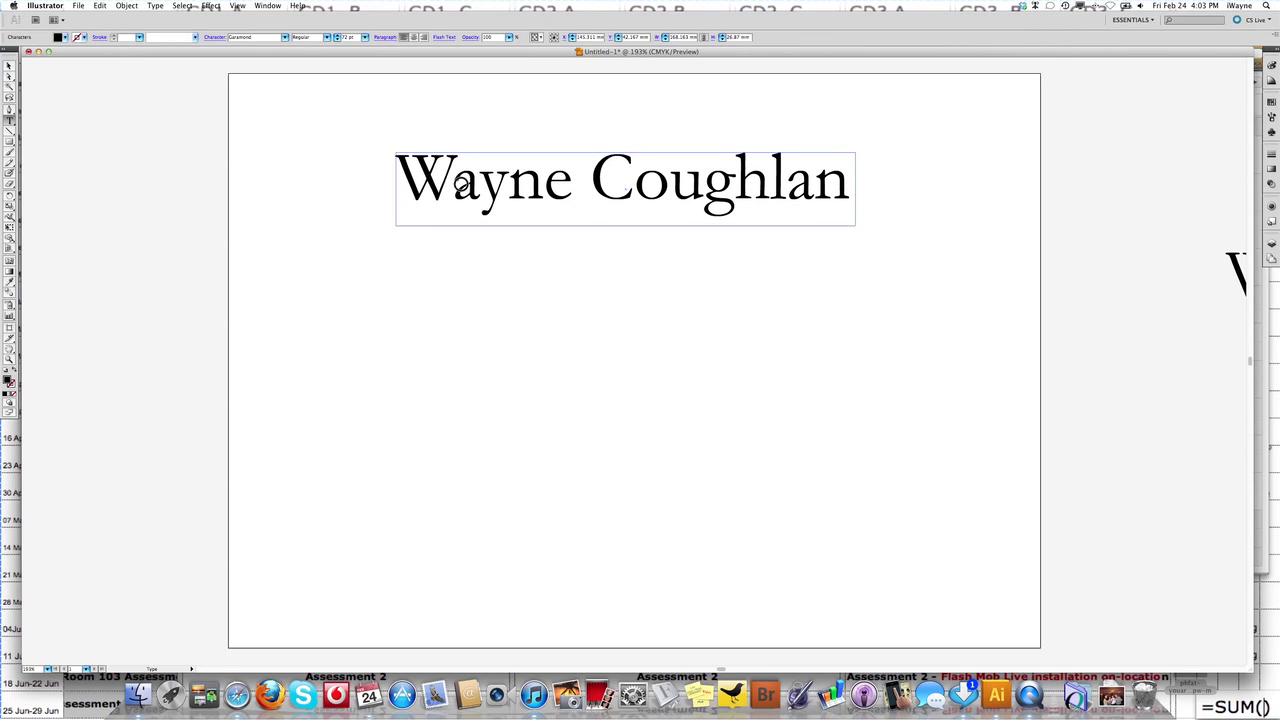
drag(460, 183, 894, 206)
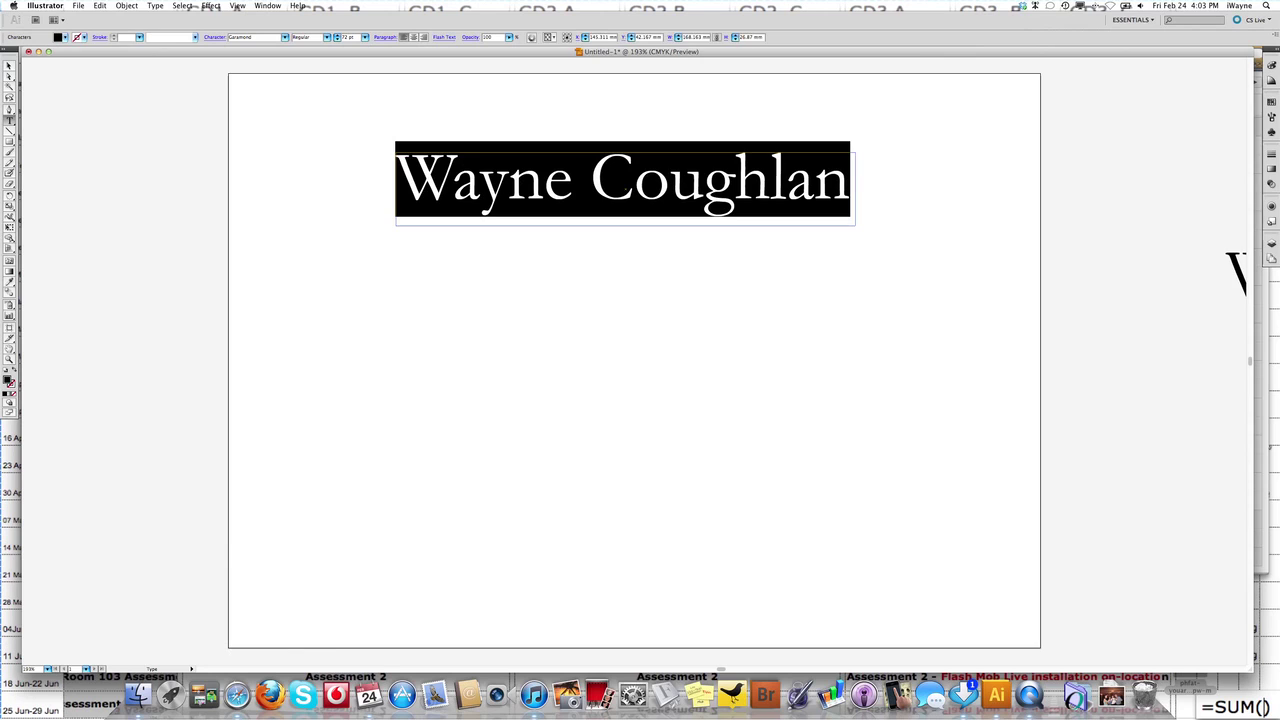
Open the Character panel via Window > Type > Character.
click(268, 6)
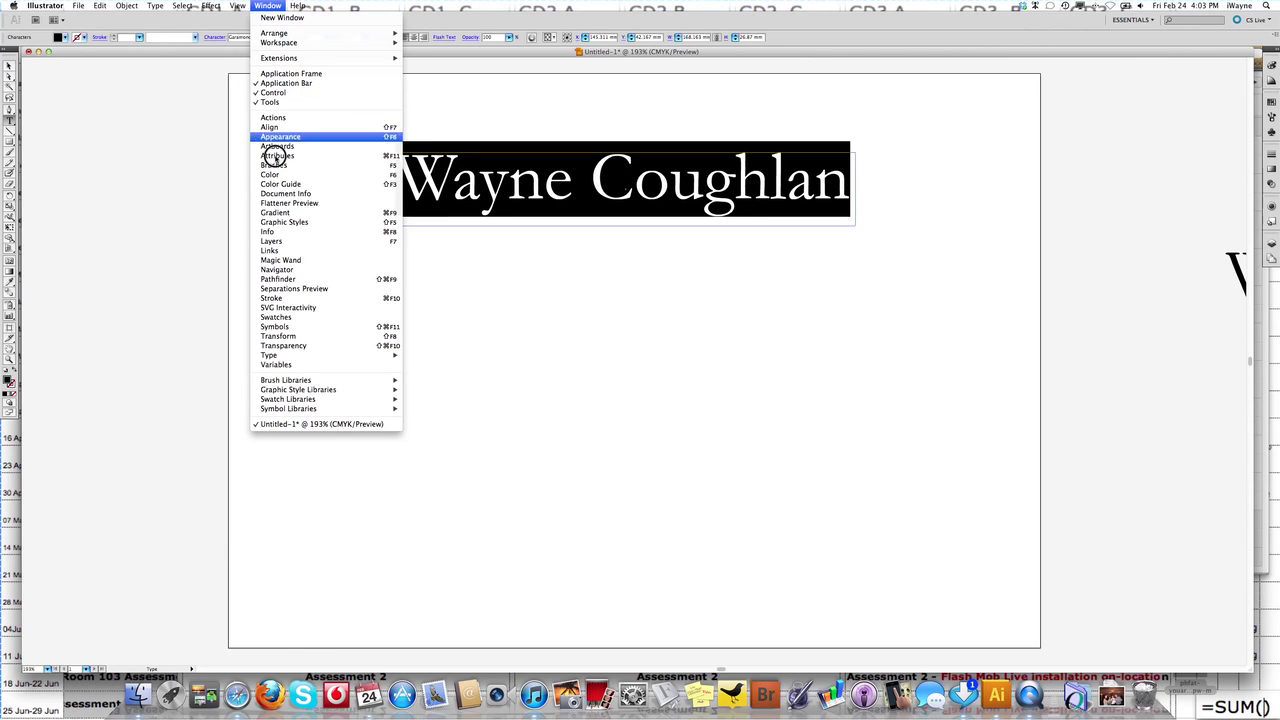
mouse_move(364, 356)
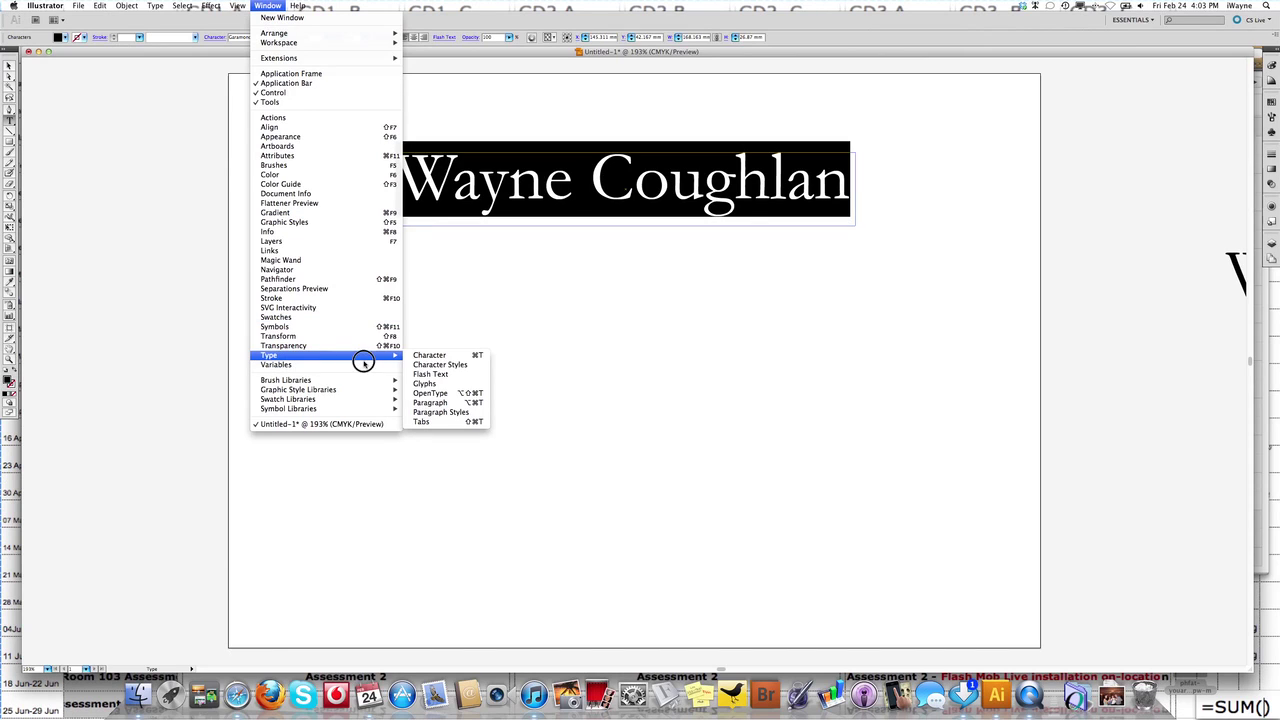
click(449, 356)
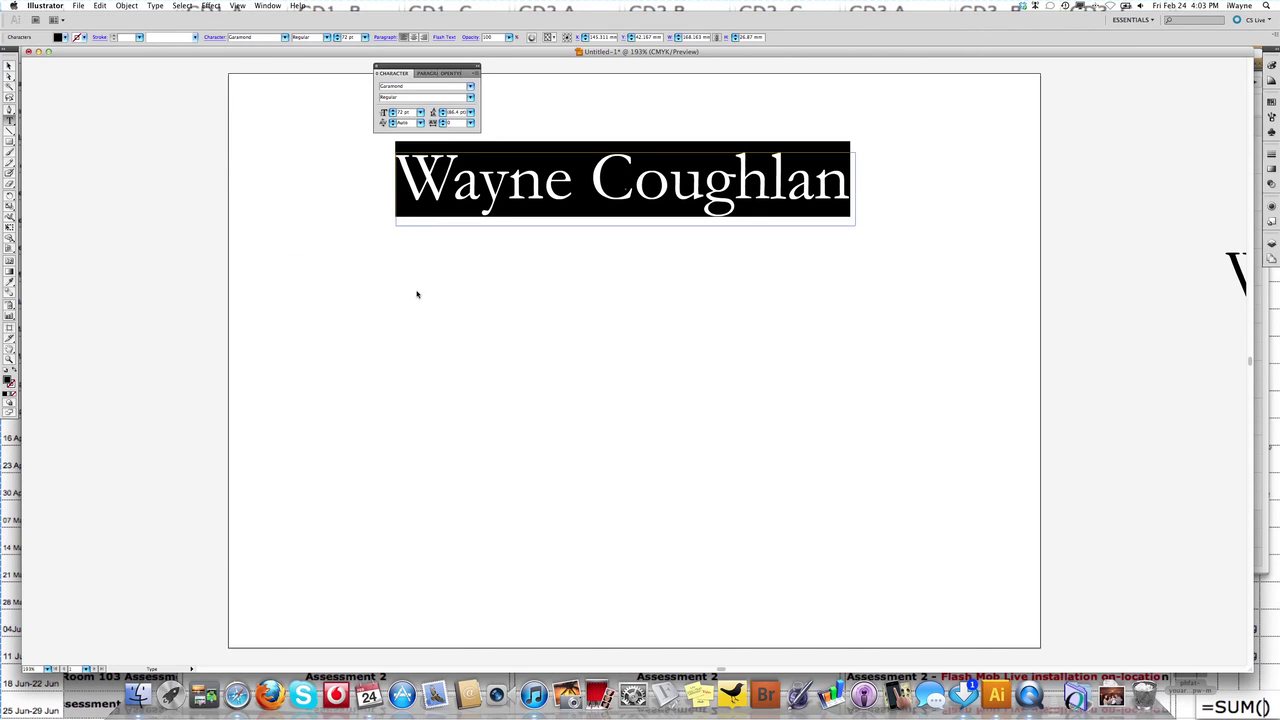
Move the Character panel aside and lower the name's tracking by three steps.
drag(428, 68, 281, 89)
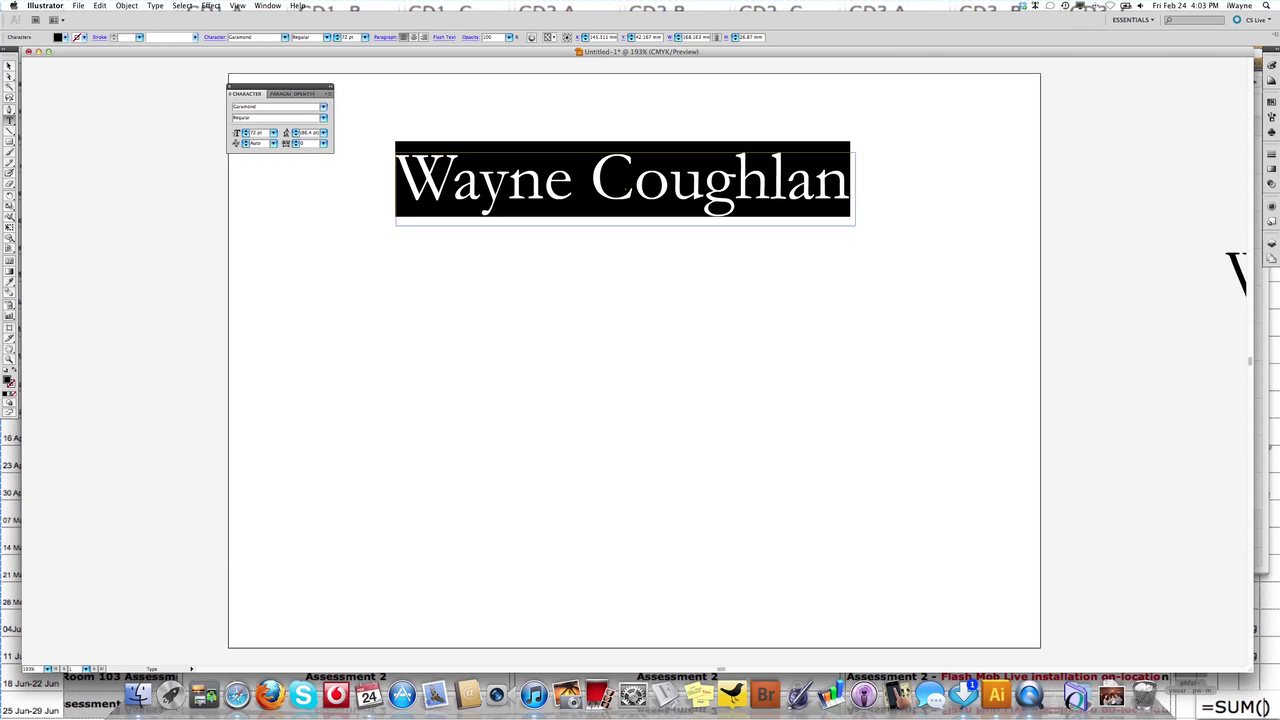
click(296, 146)
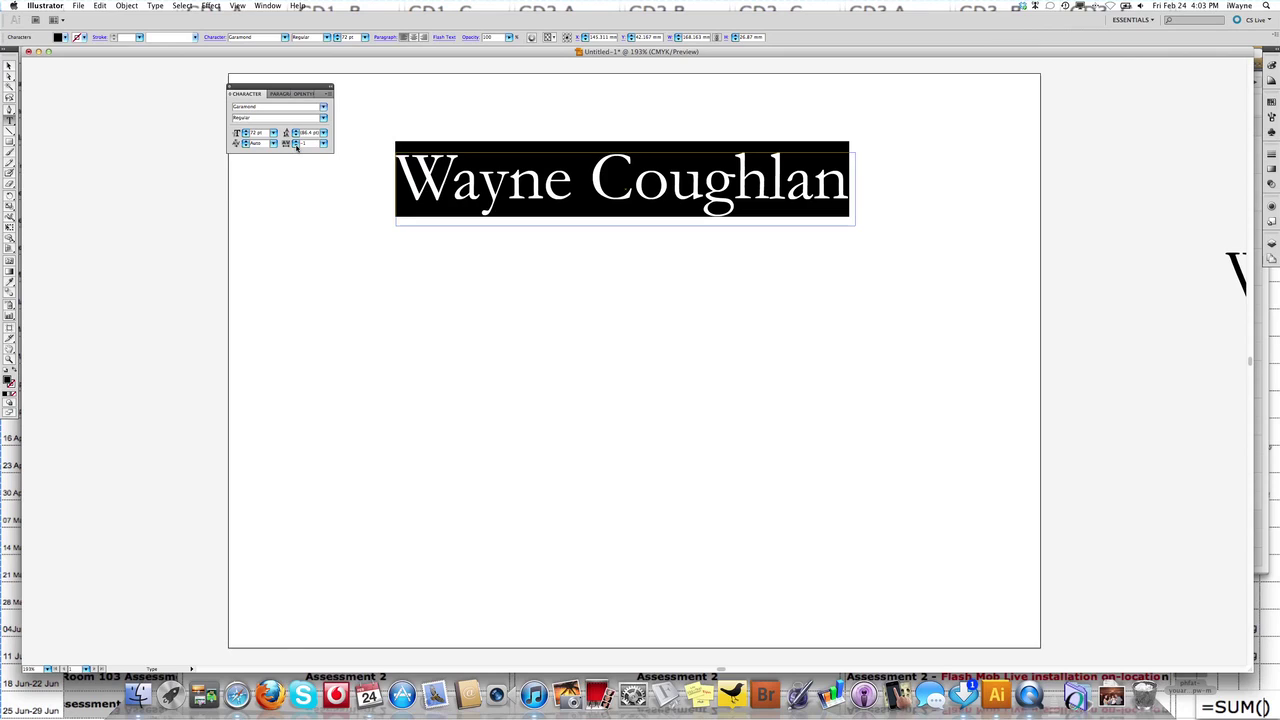
click(296, 146)
click(296, 146)
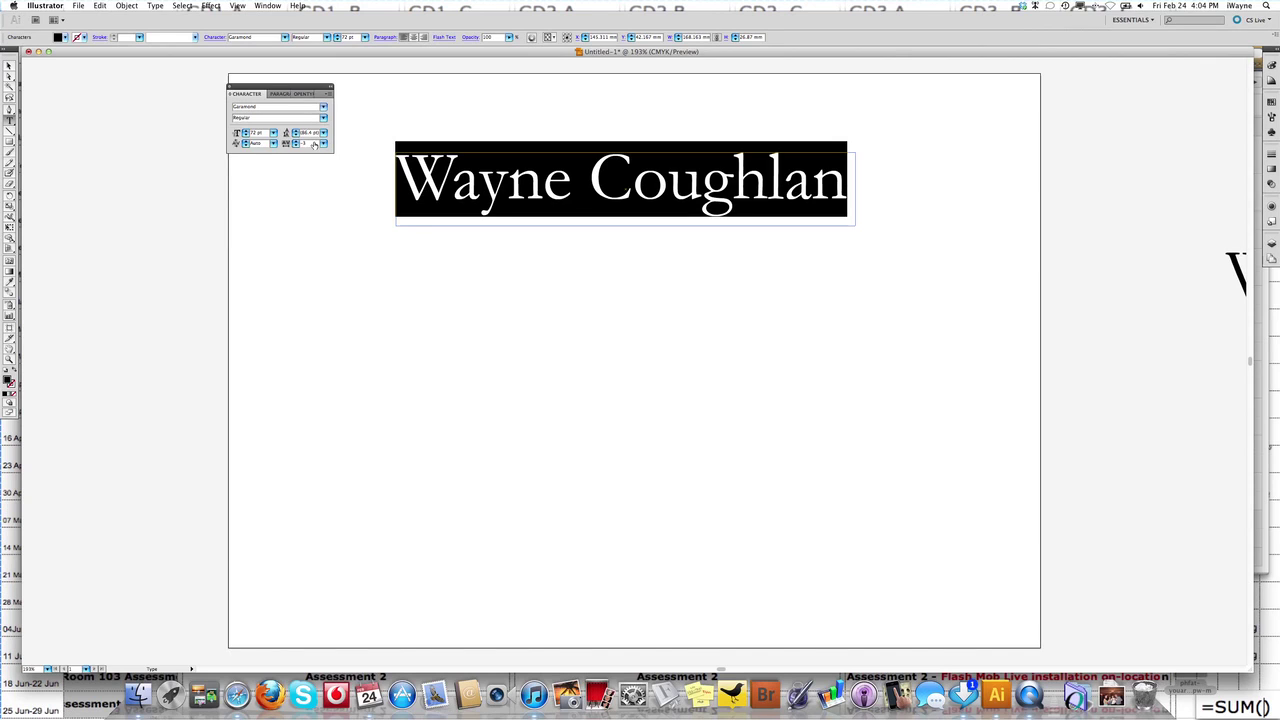
Tighten the g–h pair of the surname by three kerning steps.
click(448, 193)
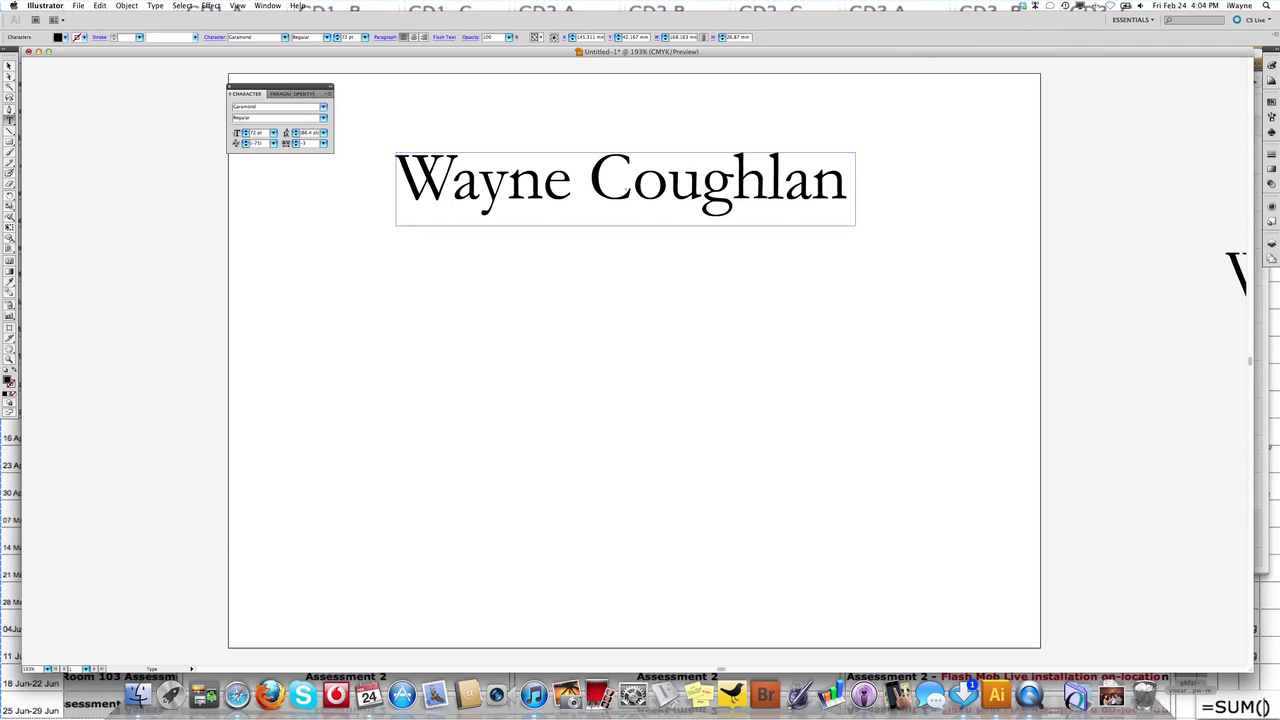
click(733, 184)
click(246, 147)
click(246, 147)
click(246, 147)
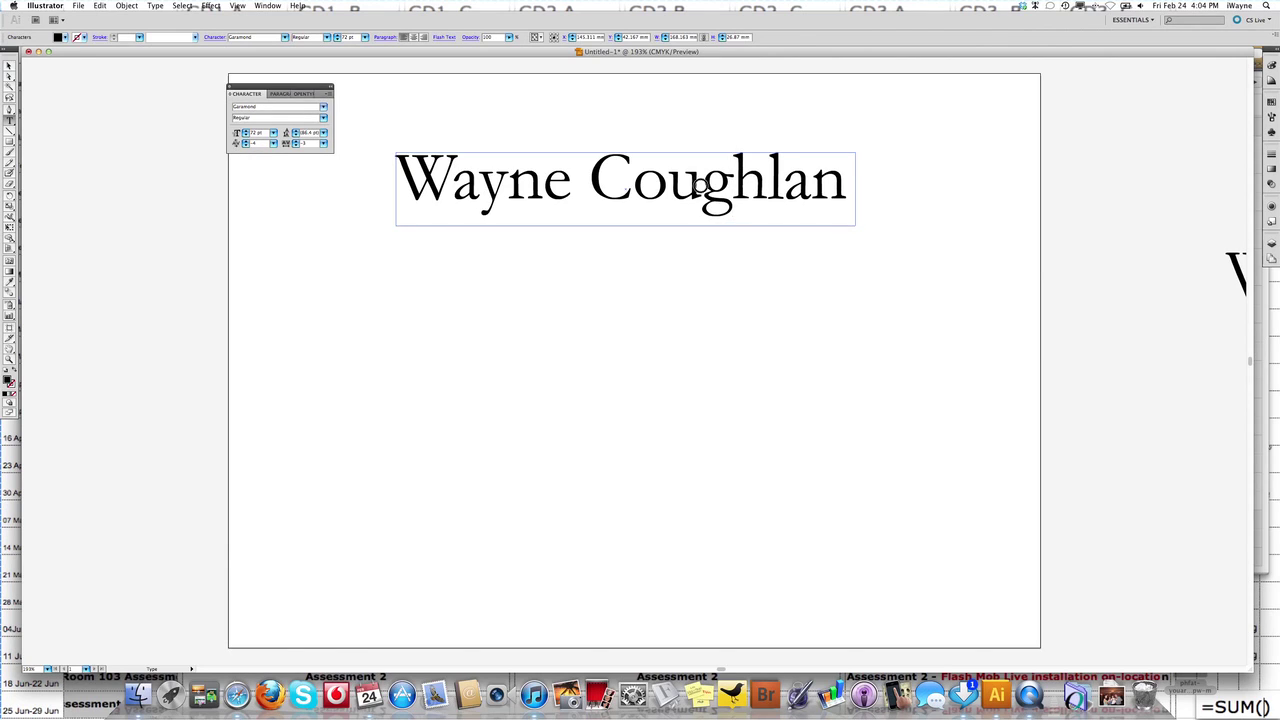
Tighten the u–g and o–u letter pairs of the surname.
click(701, 186)
click(245, 145)
key(Left)
click(244, 146)
click(244, 146)
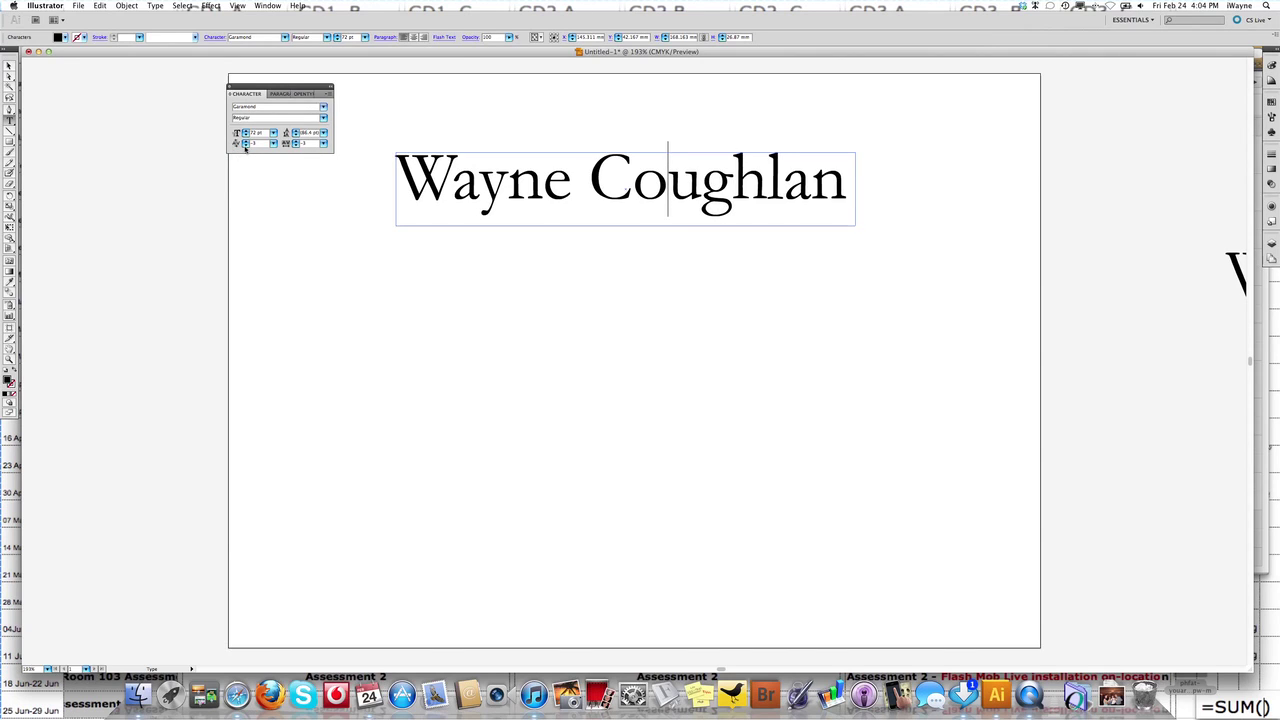
click(245, 146)
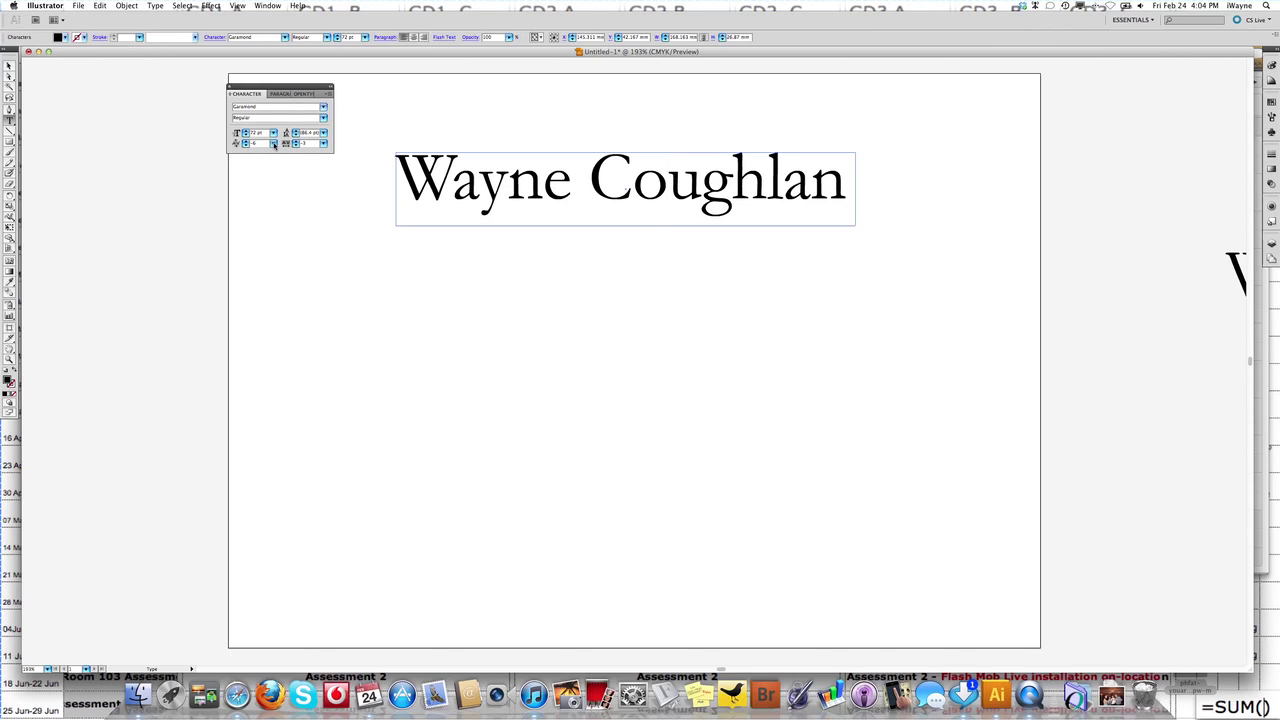
Apply a preset kerning amount and tighten the pair after 'Co' further.
click(273, 144)
drag(274, 148, 272, 187)
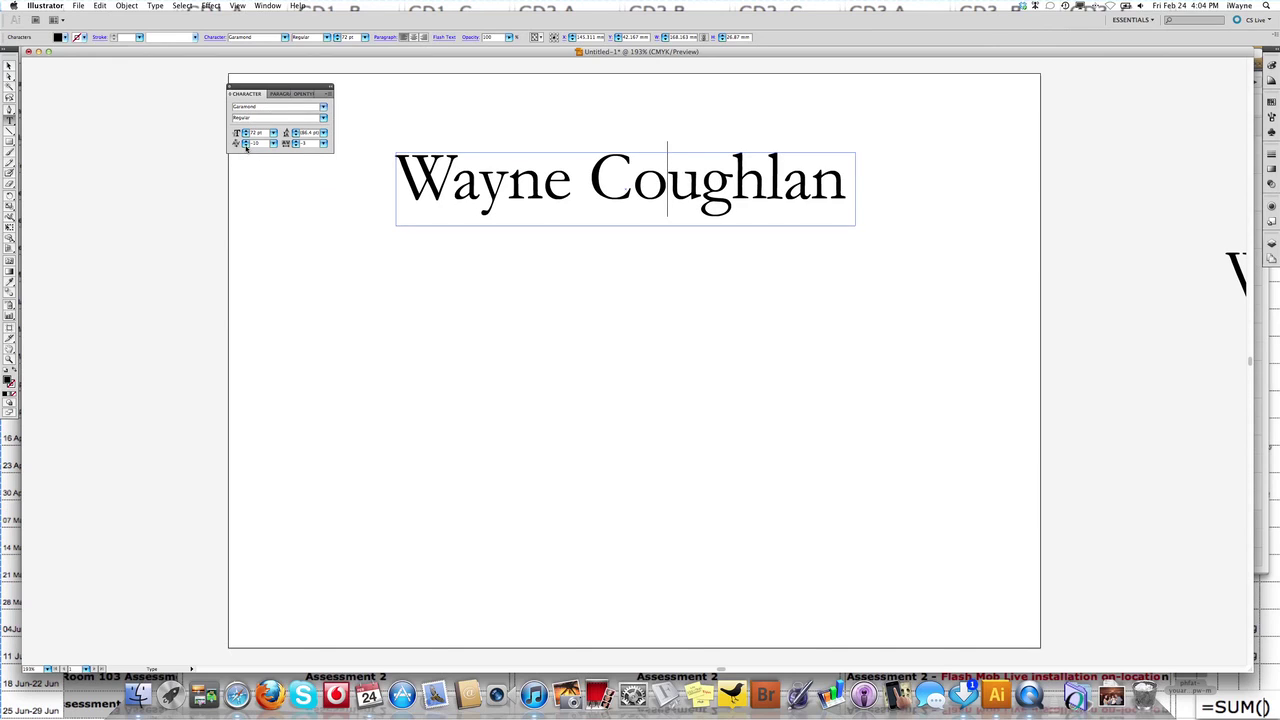
click(246, 146)
click(246, 146)
click(246, 146)
click(246, 146)
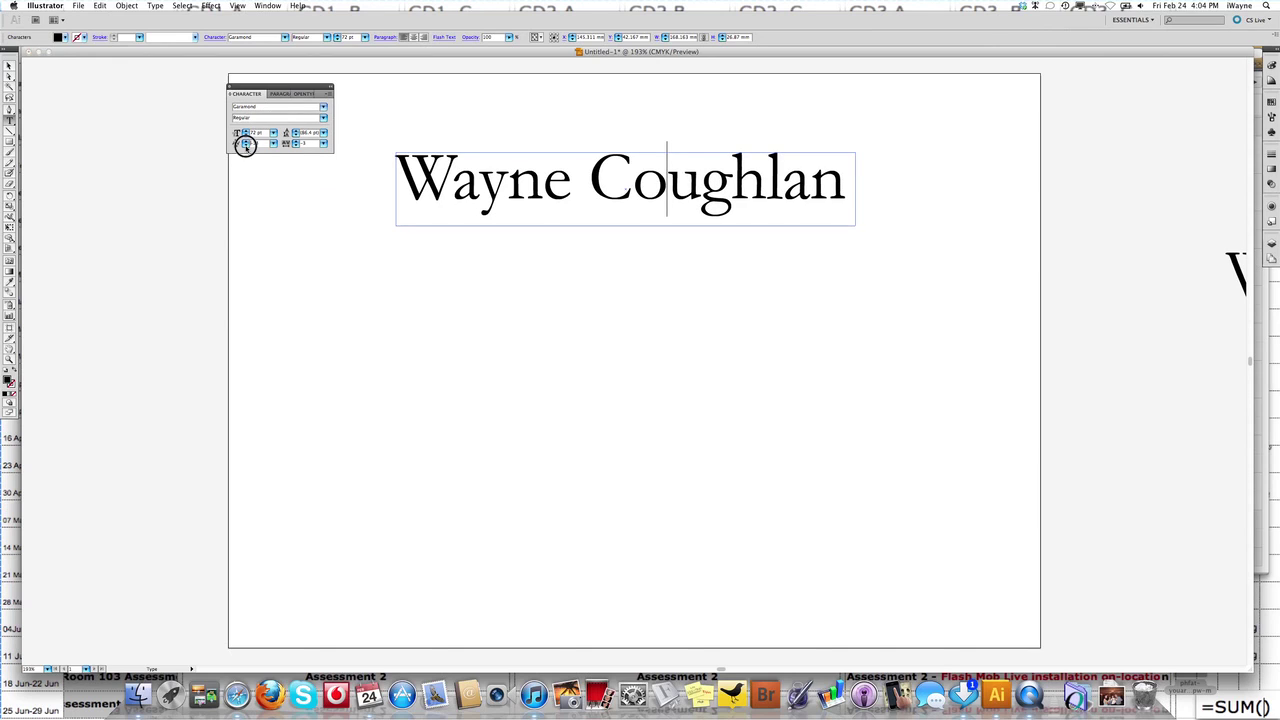
click(246, 146)
click(246, 147)
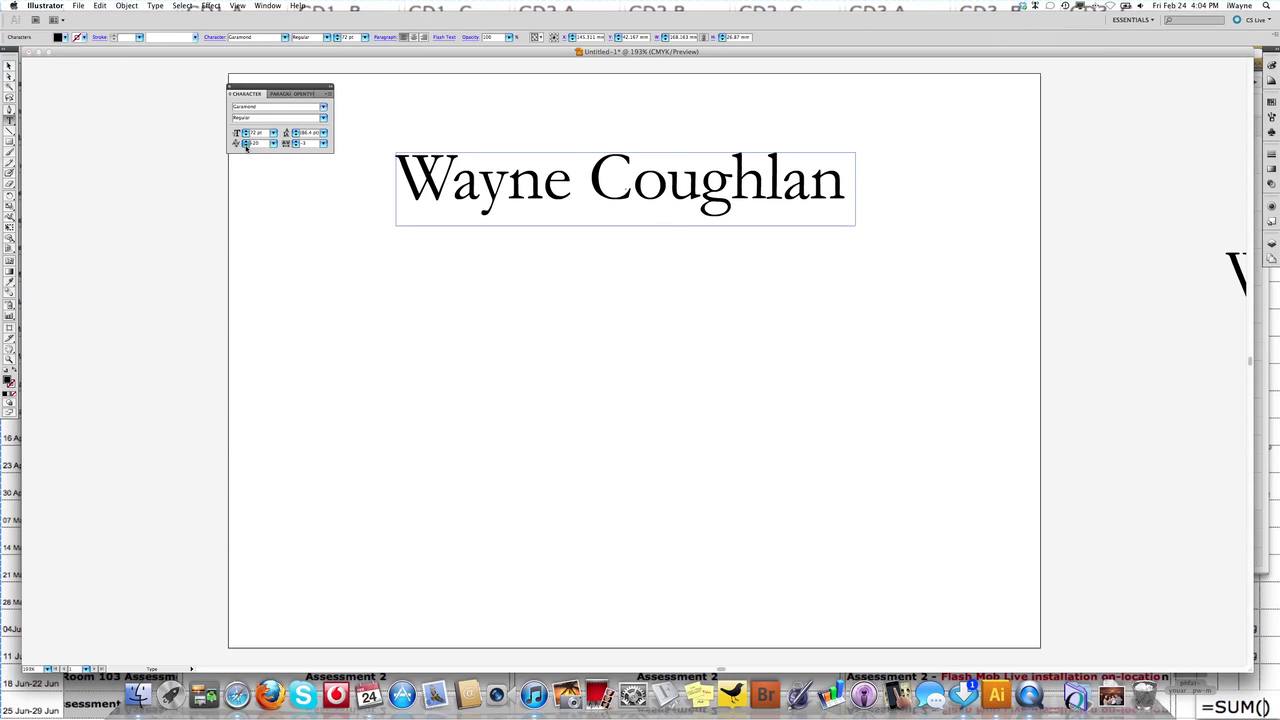
Keep tightening the C–o pair toward about -28 kerning.
click(246, 146)
click(246, 146)
click(246, 146)
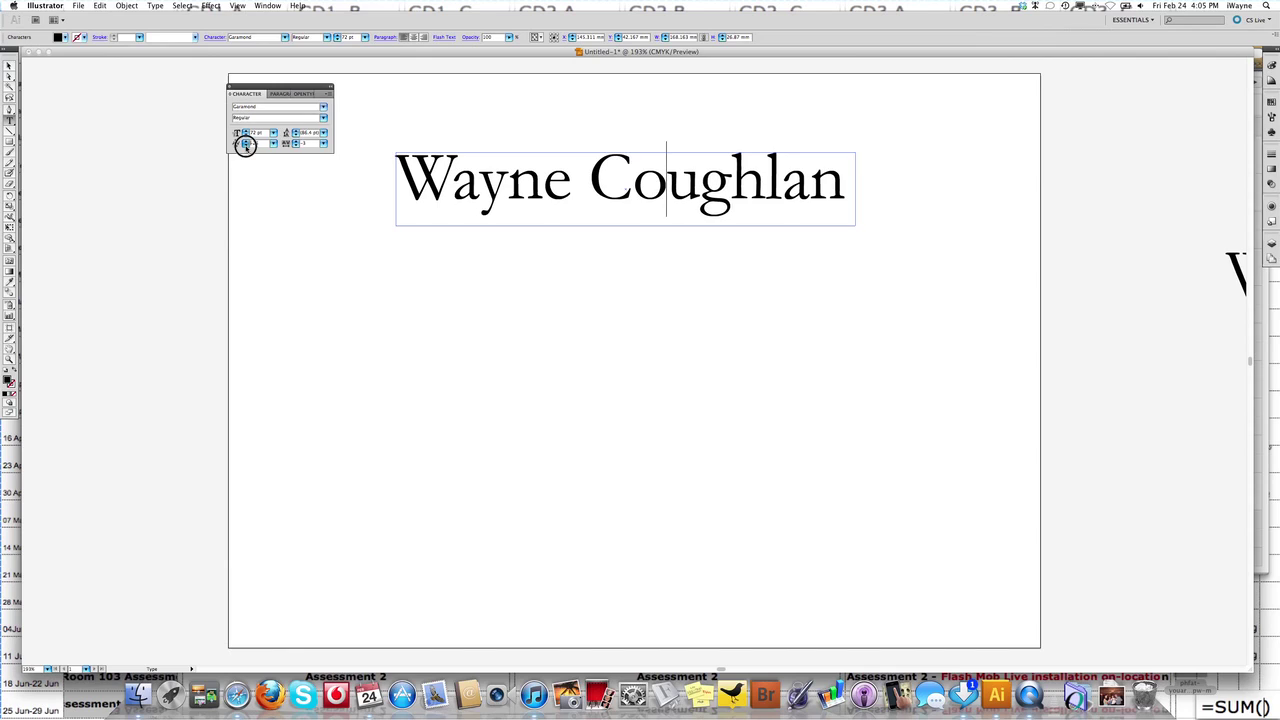
click(246, 146)
click(246, 146)
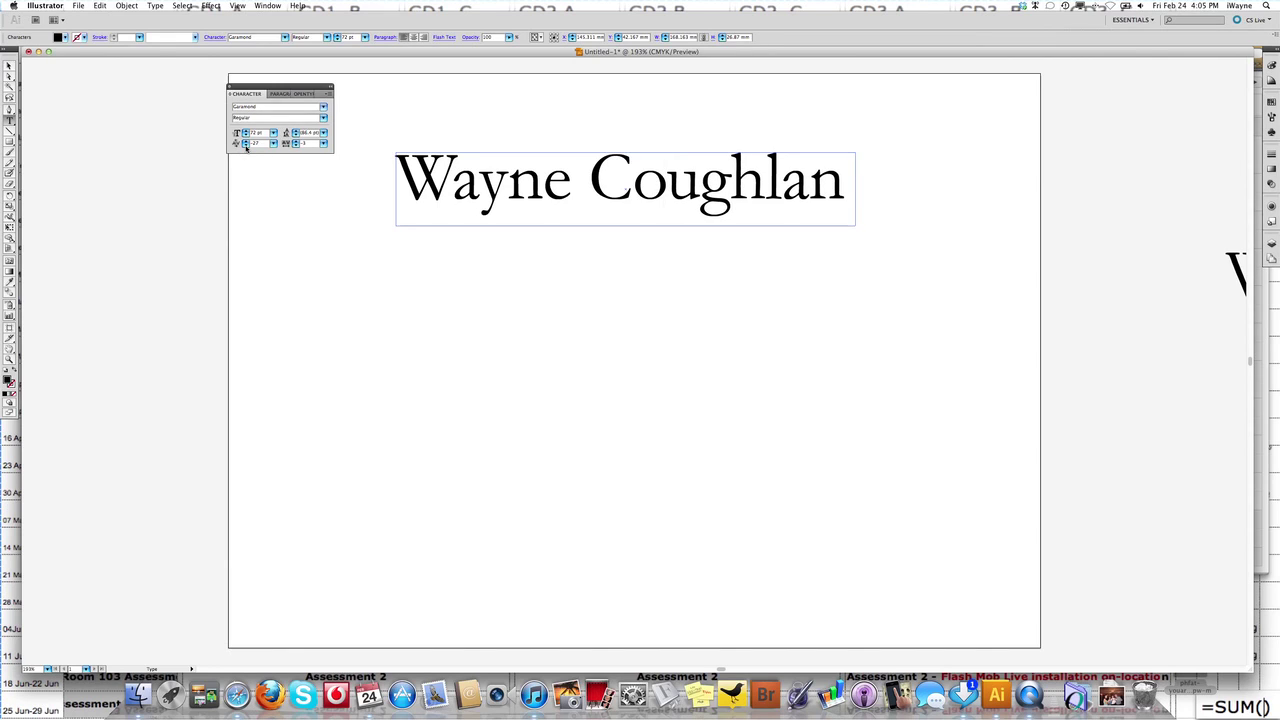
click(246, 146)
Set the C–o kerning to -10, then to -25 from the presets.
click(246, 146)
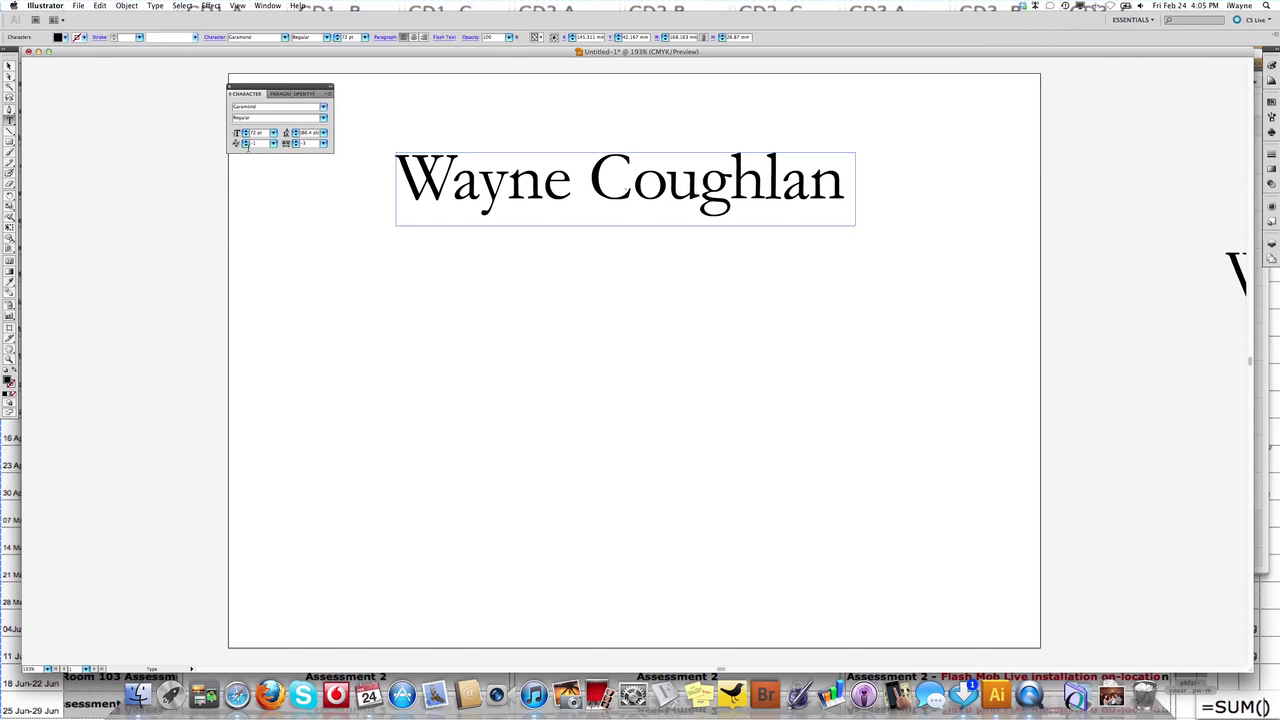
click(273, 143)
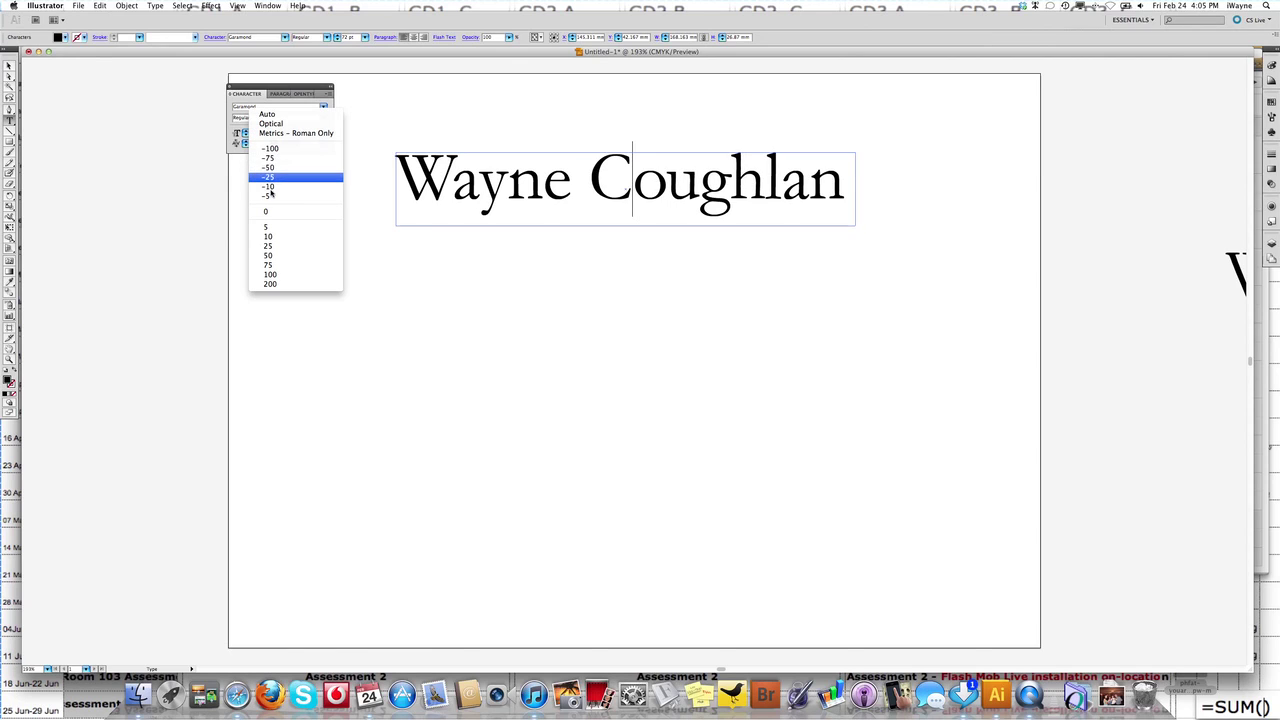
click(267, 187)
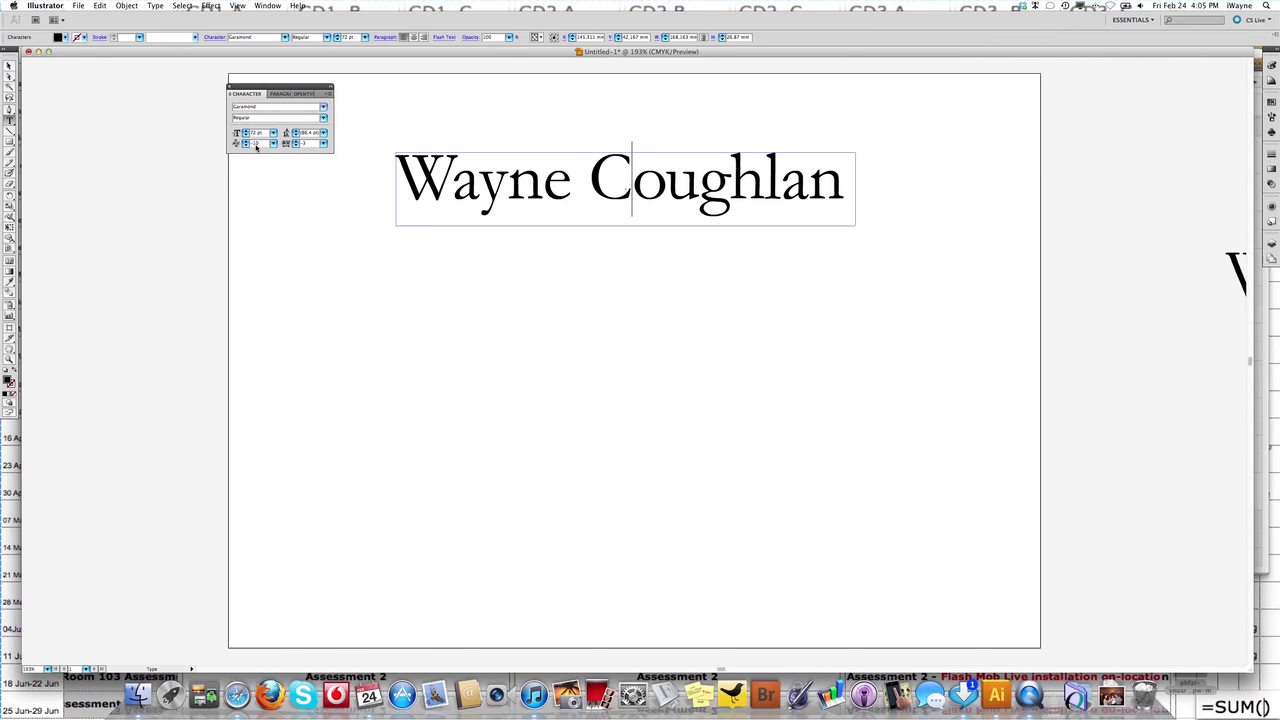
click(273, 143)
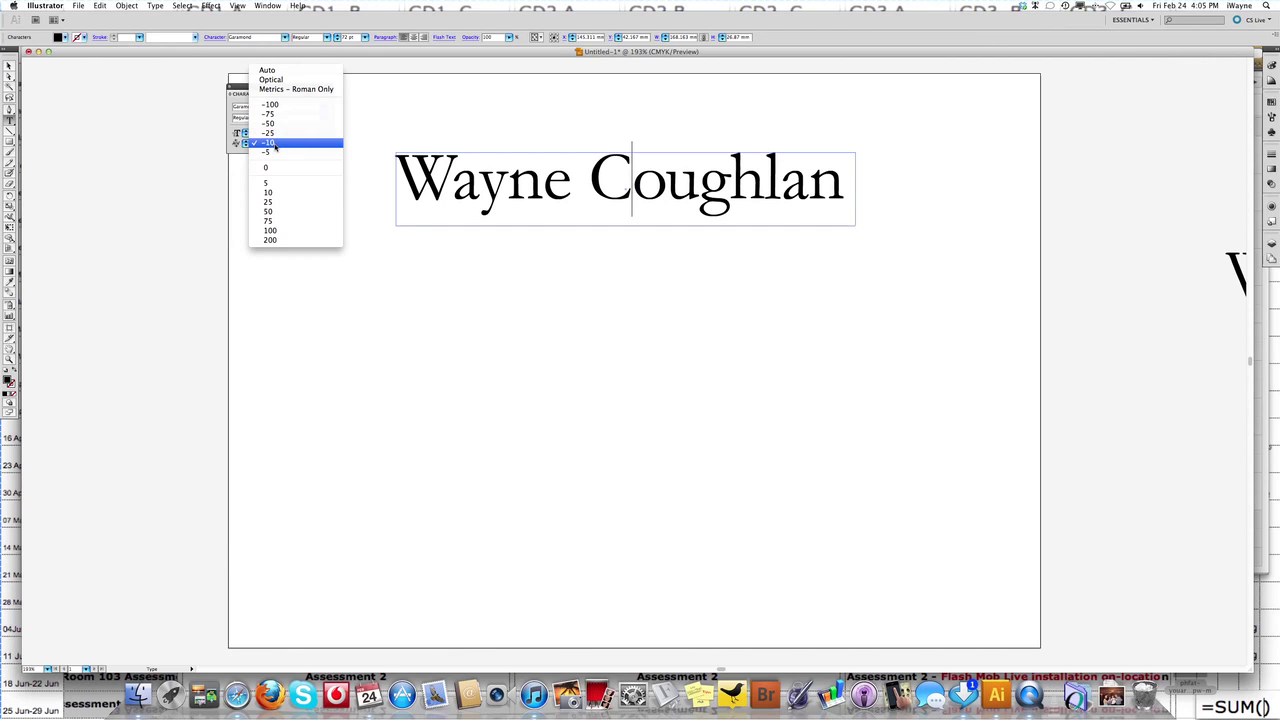
click(273, 133)
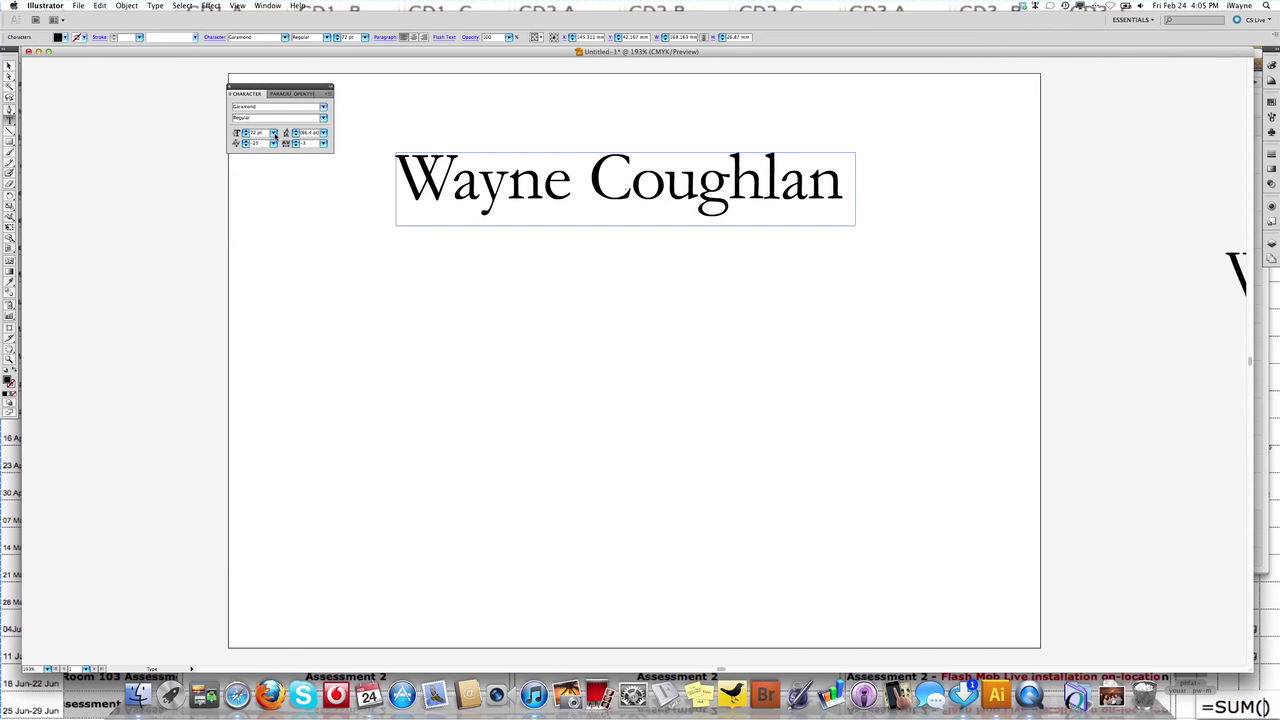
Loosen the C–o pair to about -21 kerning.
key(Left)
key(Right)
click(246, 141)
click(246, 141)
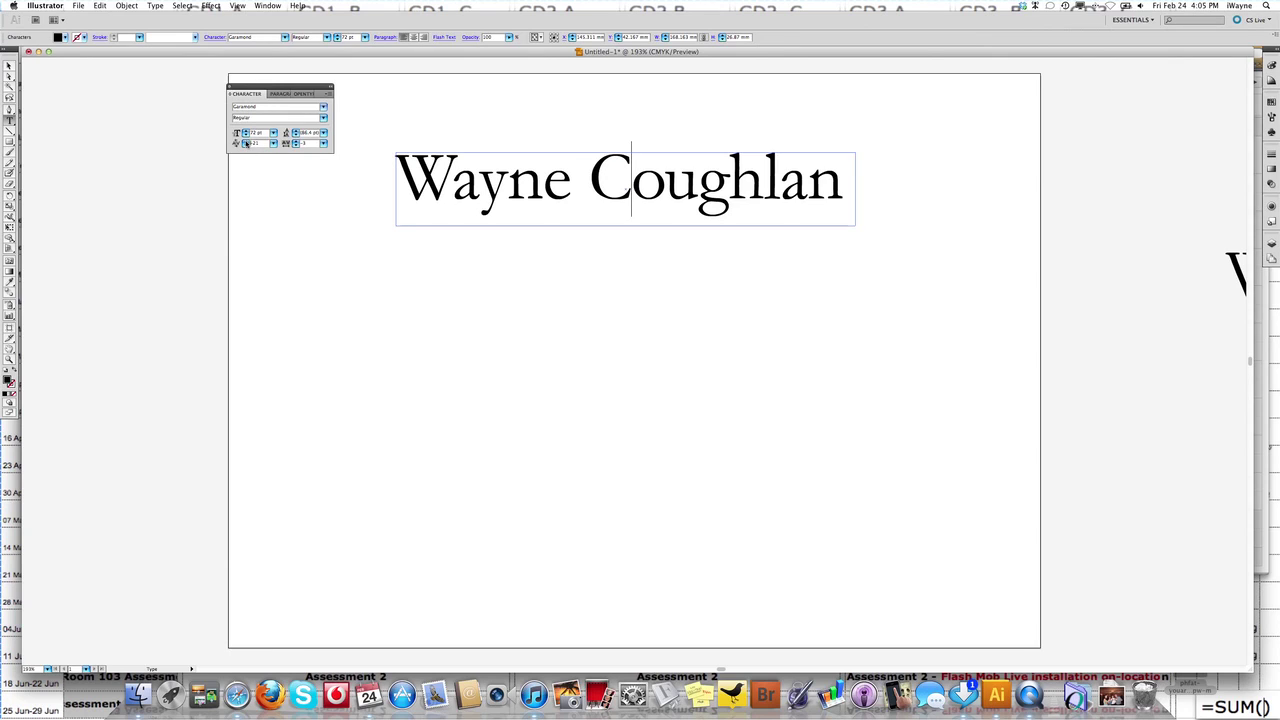
click(246, 142)
key(Left)
Kern the n–e pair to -25, then tighten it to about -27.
click(274, 144)
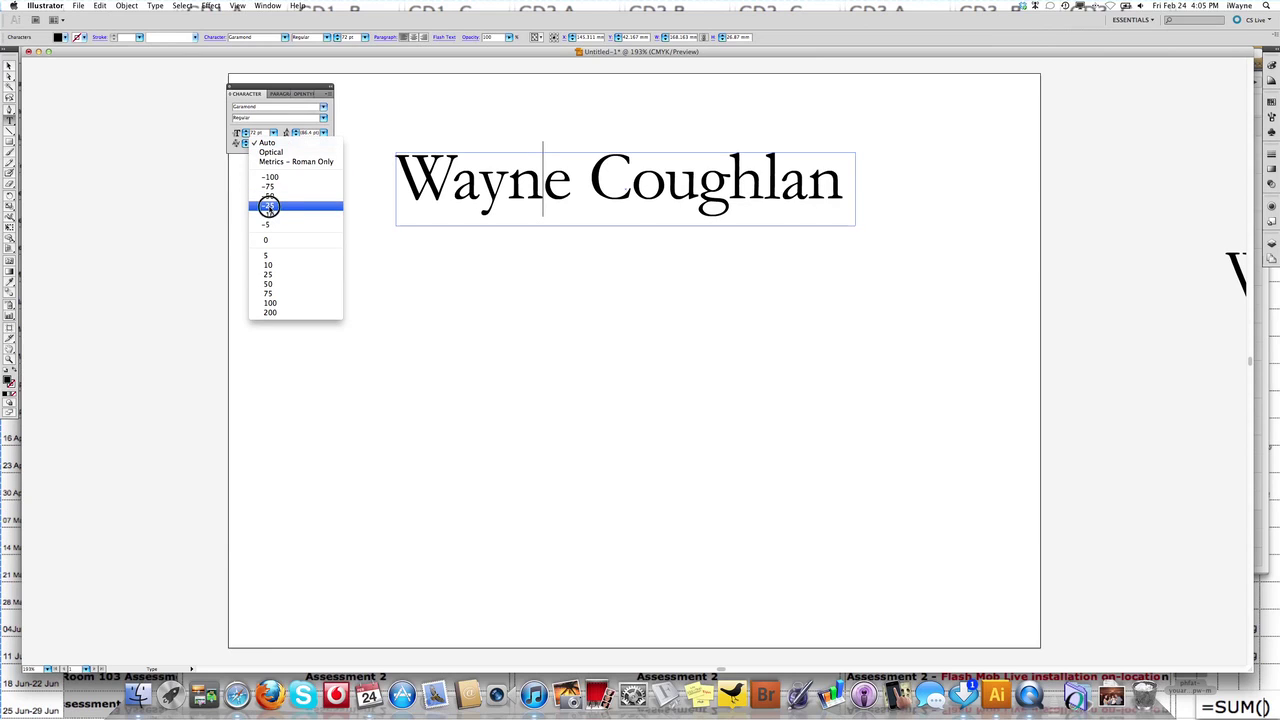
click(269, 206)
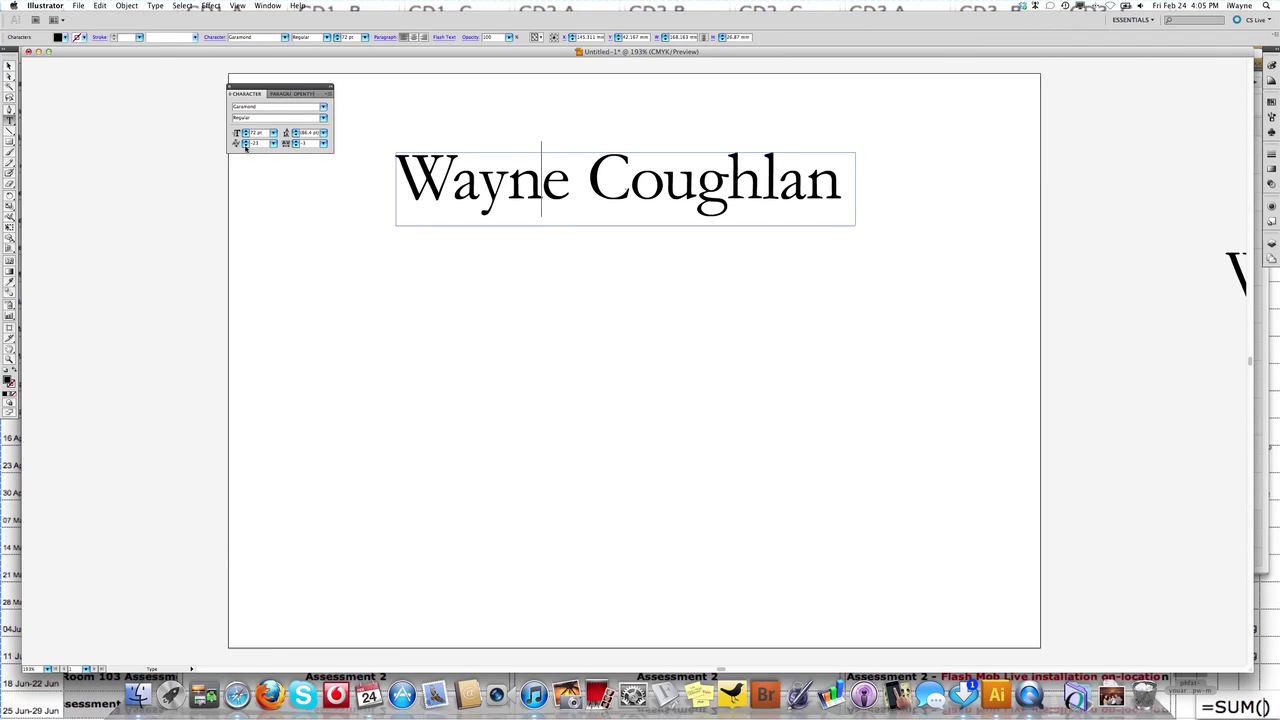
click(245, 145)
click(245, 145)
click(245, 145)
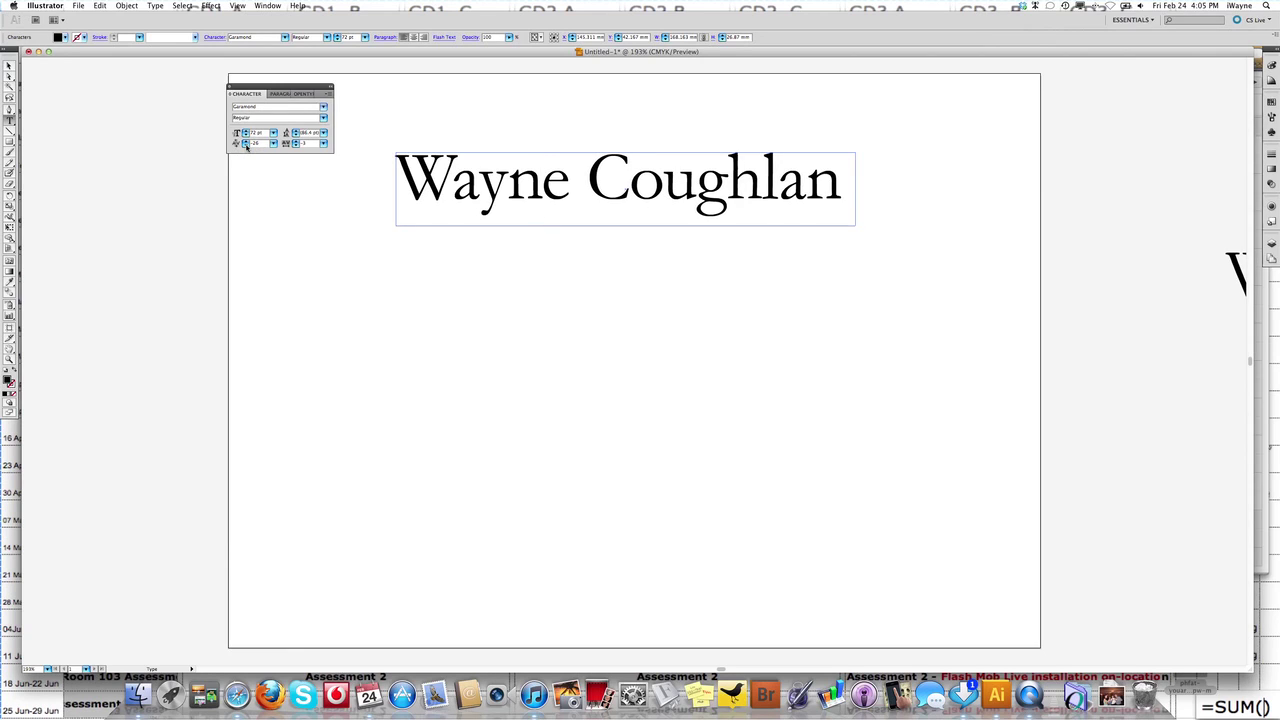
click(245, 145)
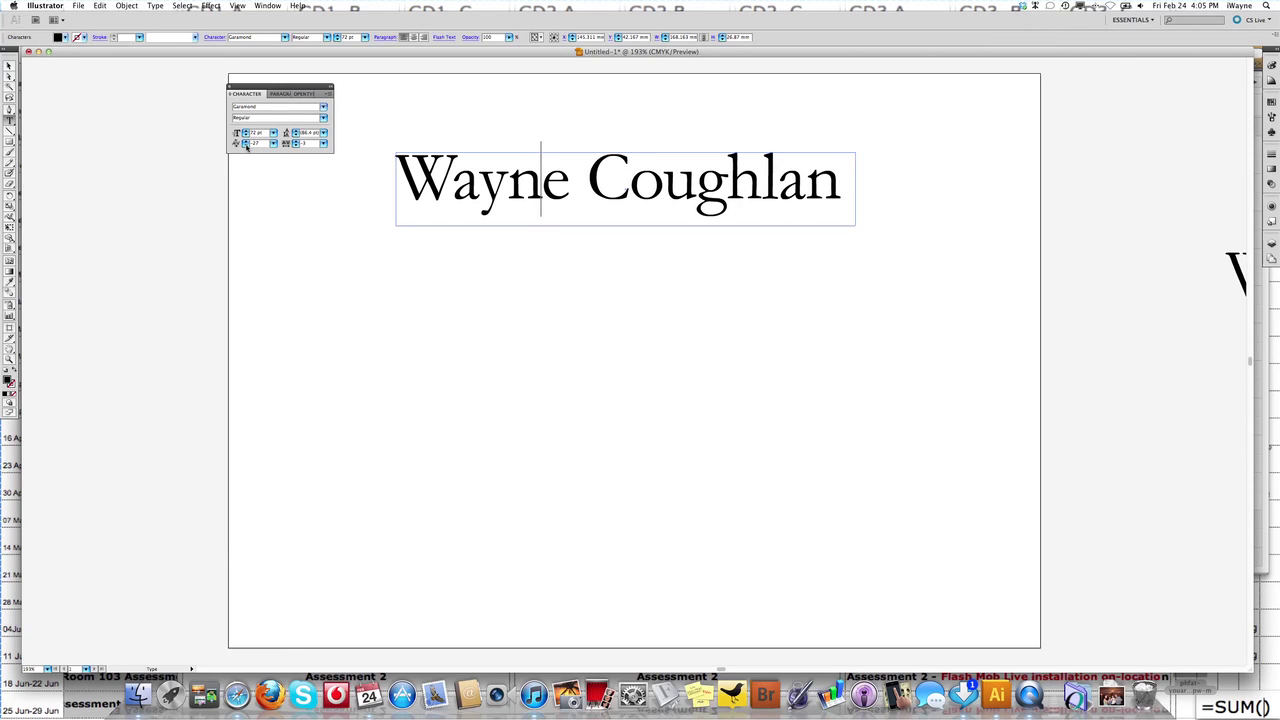
Kern the y–n pair to -25, then loosen it toward -21.
key(Left)
click(273, 143)
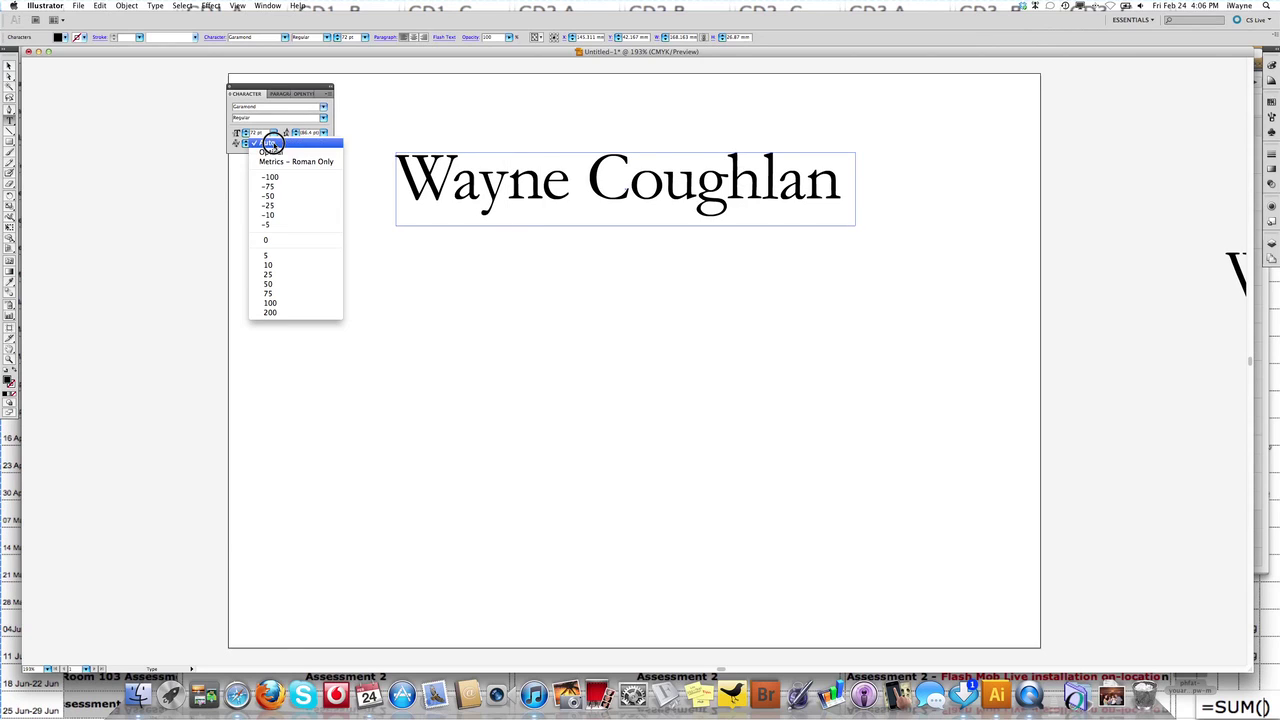
click(274, 205)
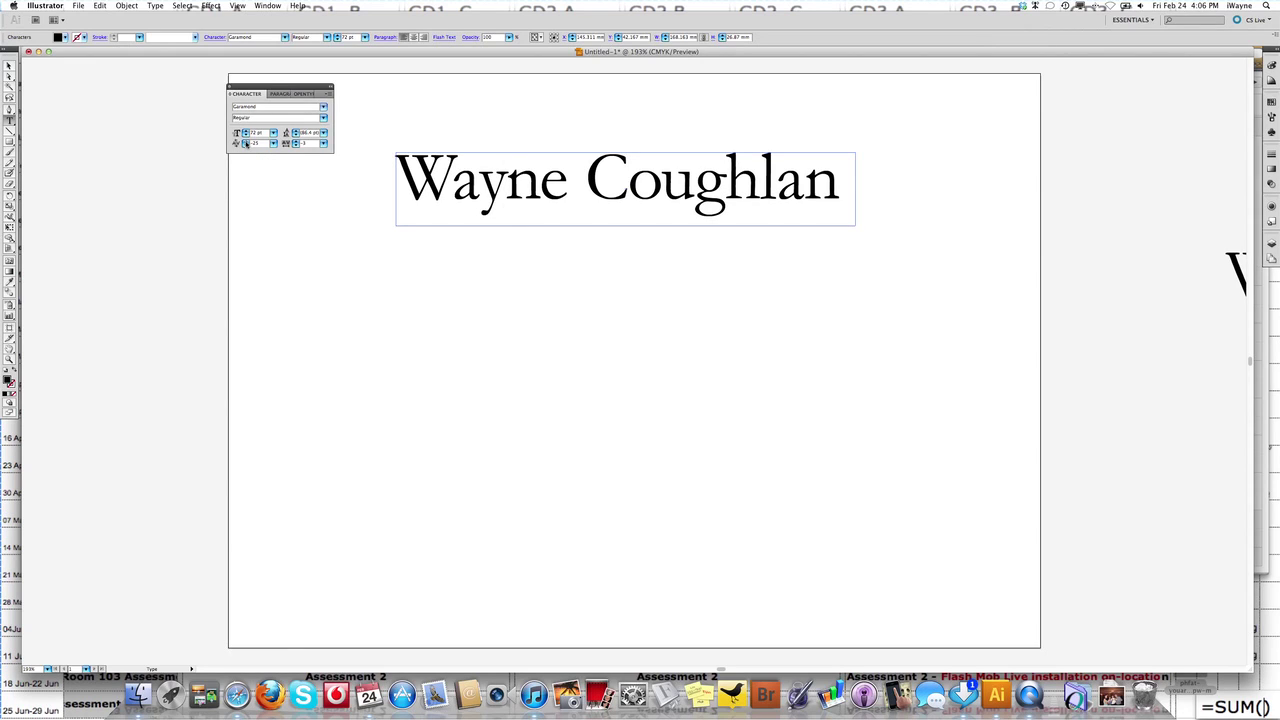
click(245, 141)
click(245, 141)
click(245, 141)
click(245, 141)
click(245, 141)
click(245, 141)
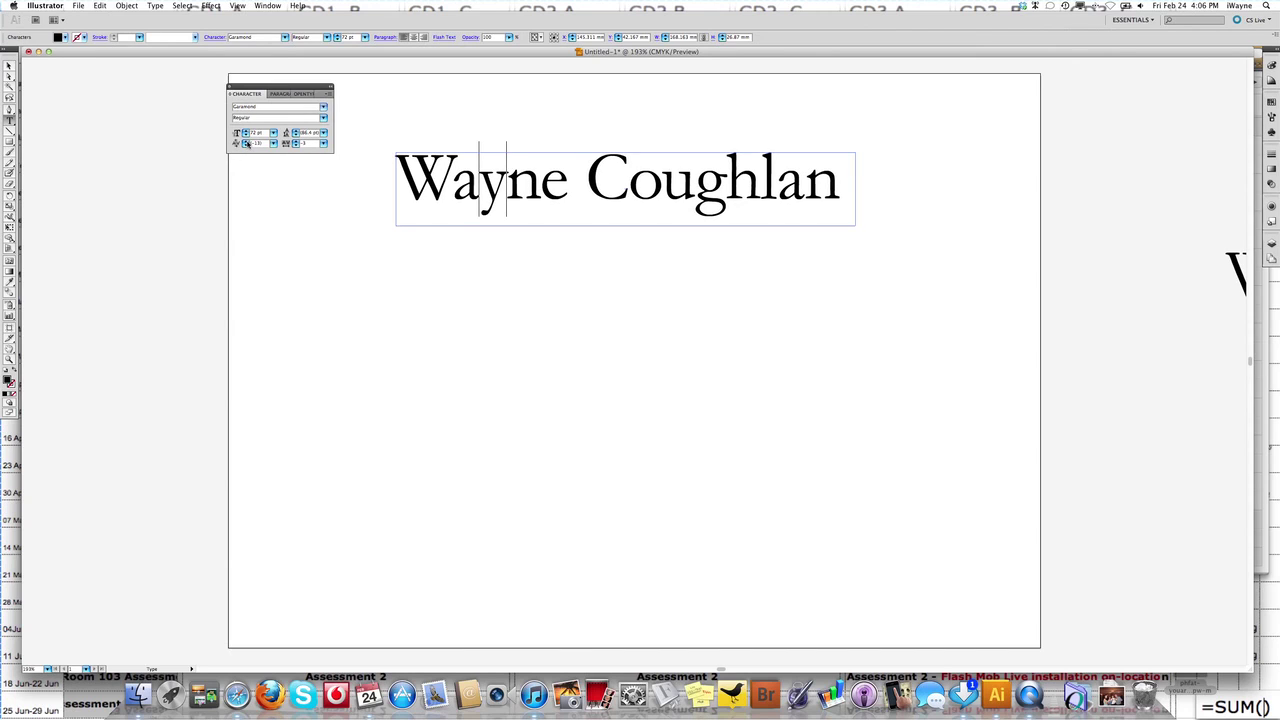
Set the a–y pair to -25 kerning and tighten it ten steps further.
click(273, 145)
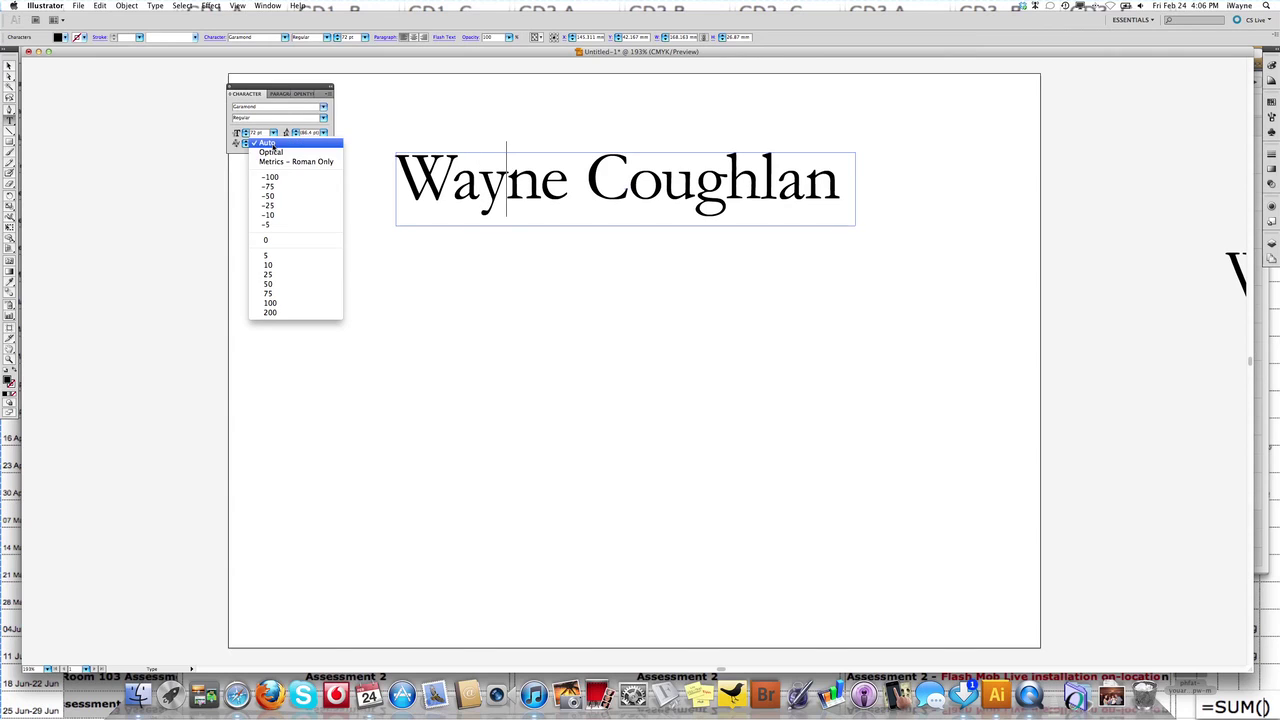
click(273, 206)
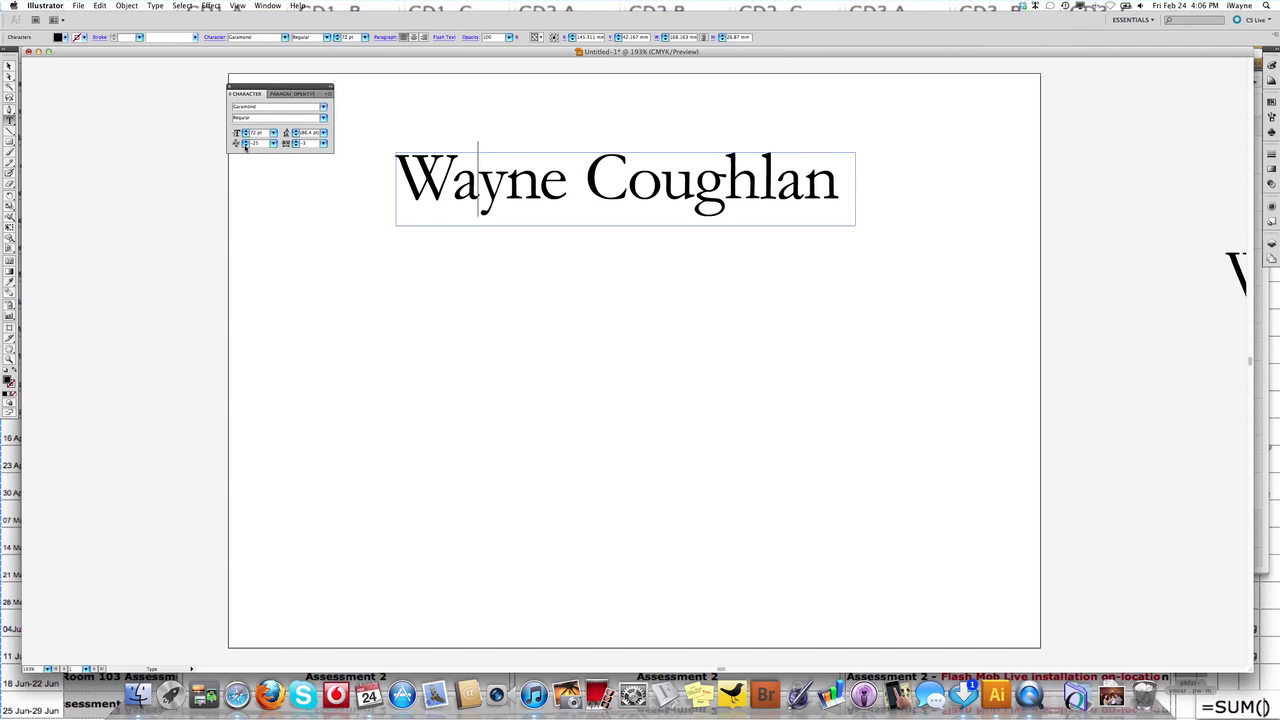
click(245, 146)
click(245, 146)
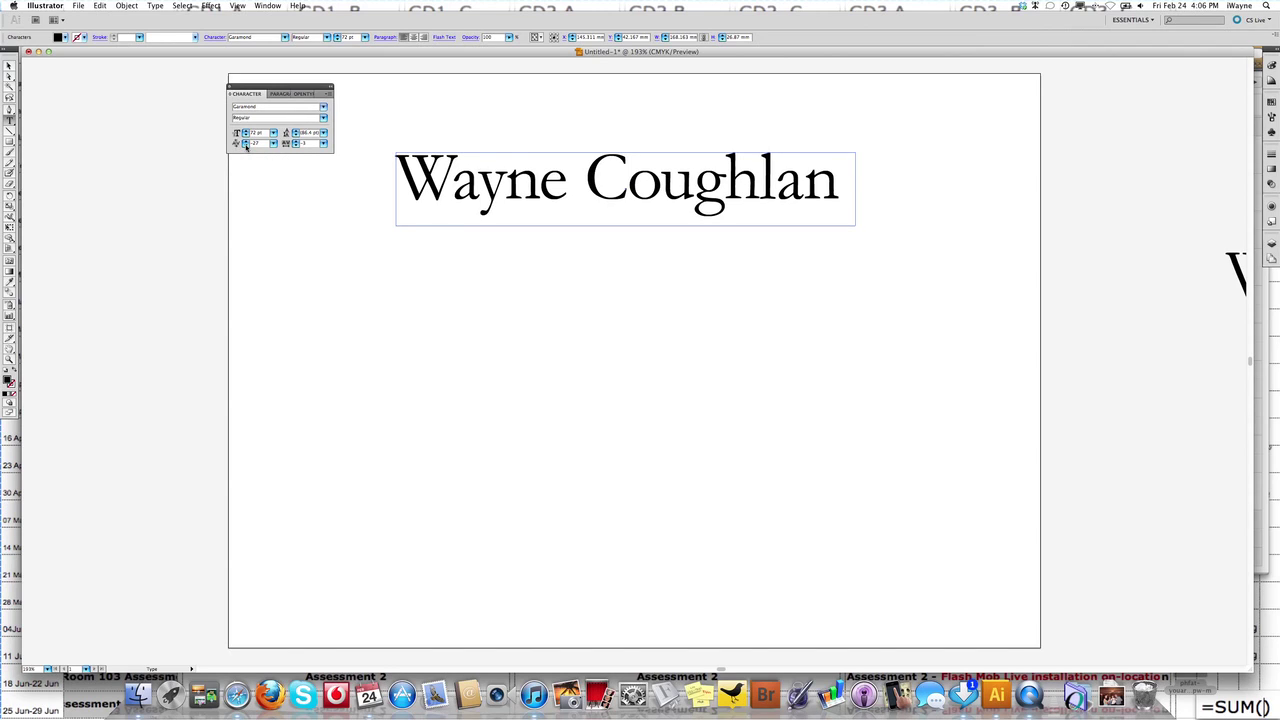
click(245, 146)
click(245, 146)
click(245, 146)
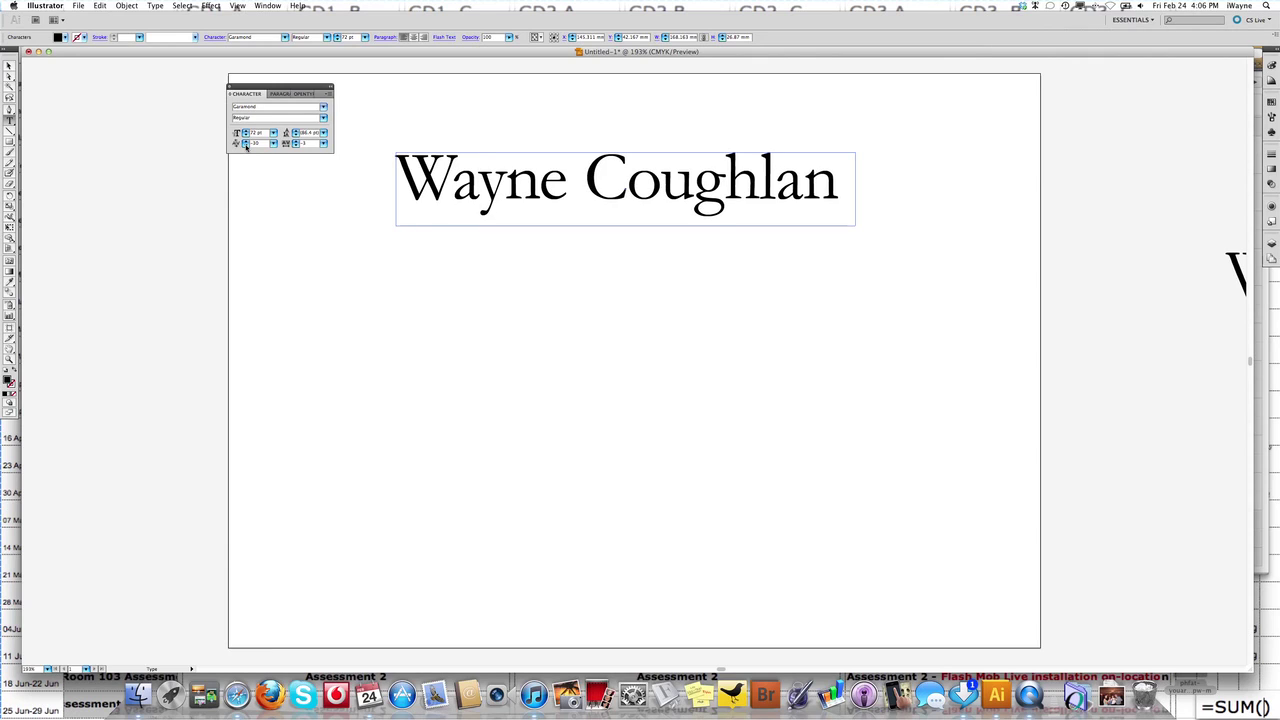
click(245, 146)
click(245, 146)
click(245, 146)
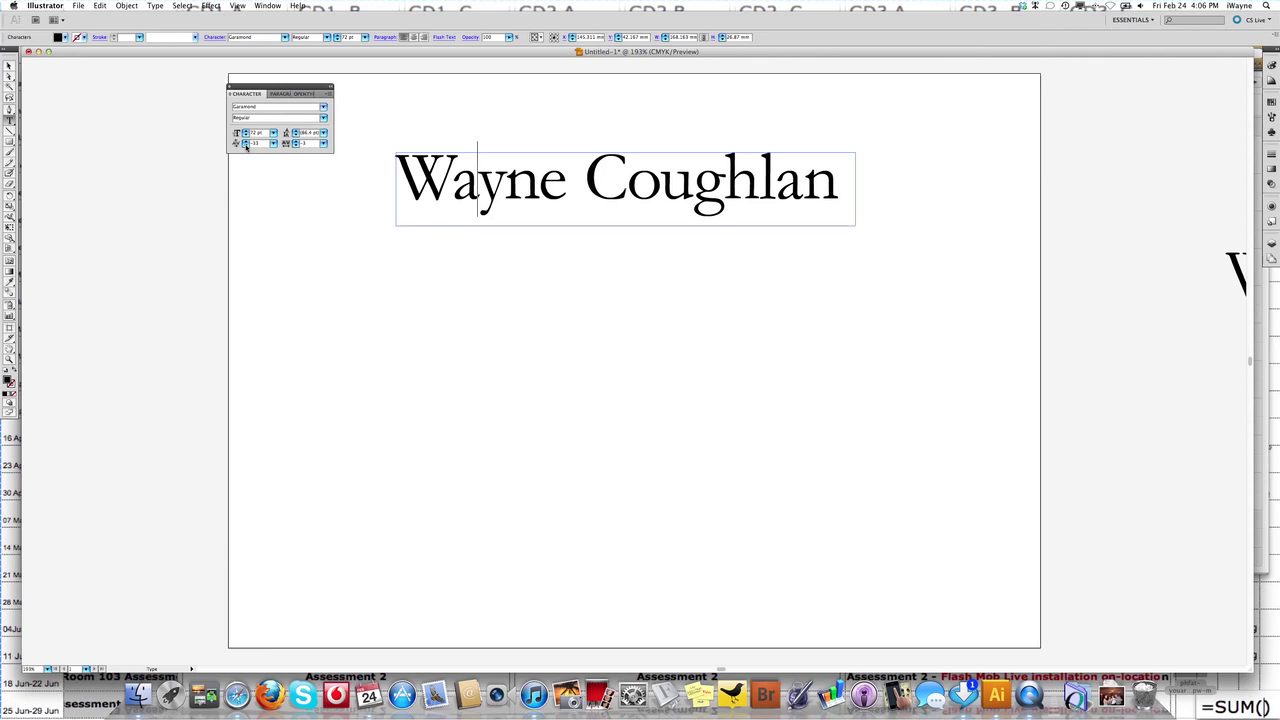
click(245, 146)
click(245, 146)
Tighten the opening W–a pair by sixteen kerning steps.
key(Right)
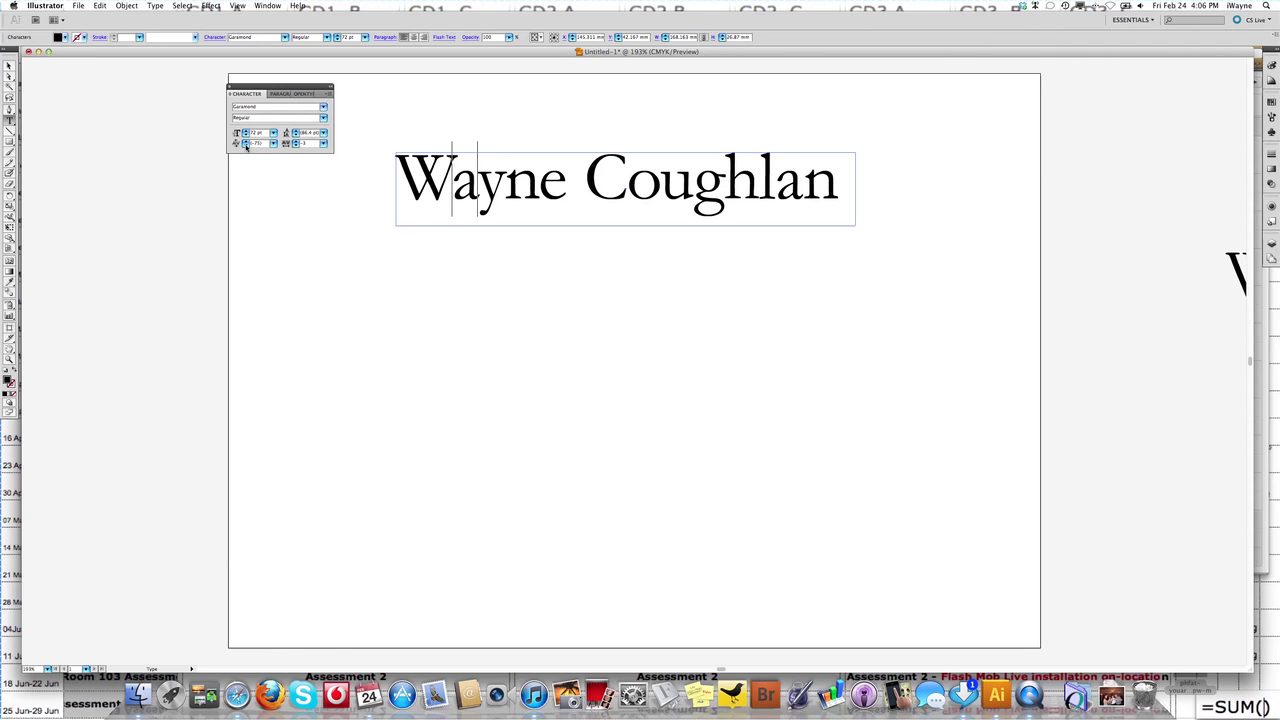
key(Left)
click(245, 146)
click(245, 146)
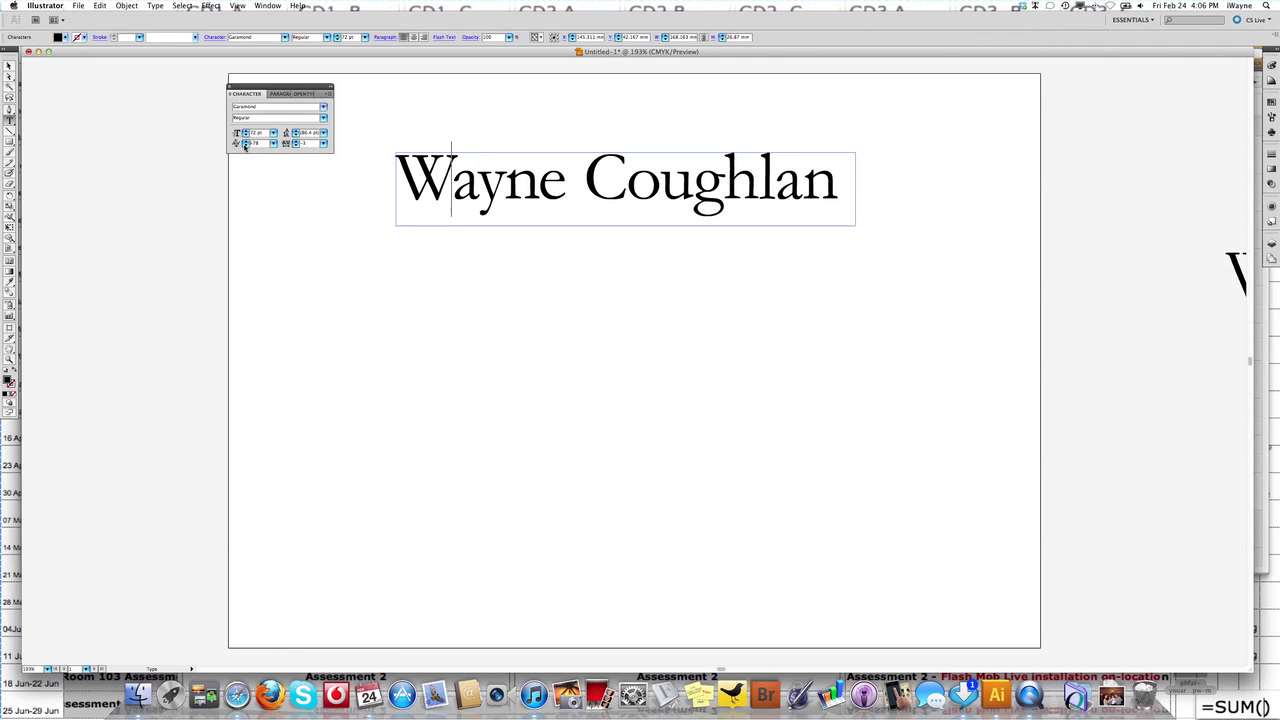
click(245, 146)
click(245, 146)
click(245, 146)
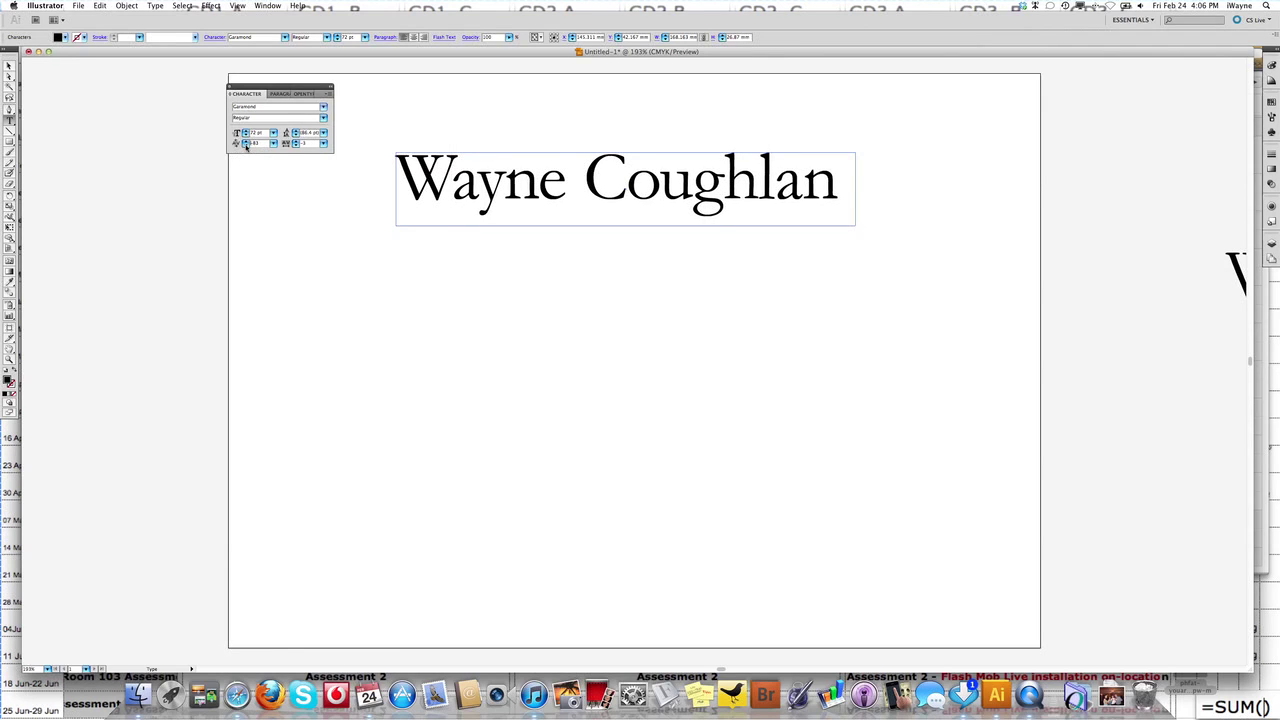
click(245, 146)
click(245, 146)
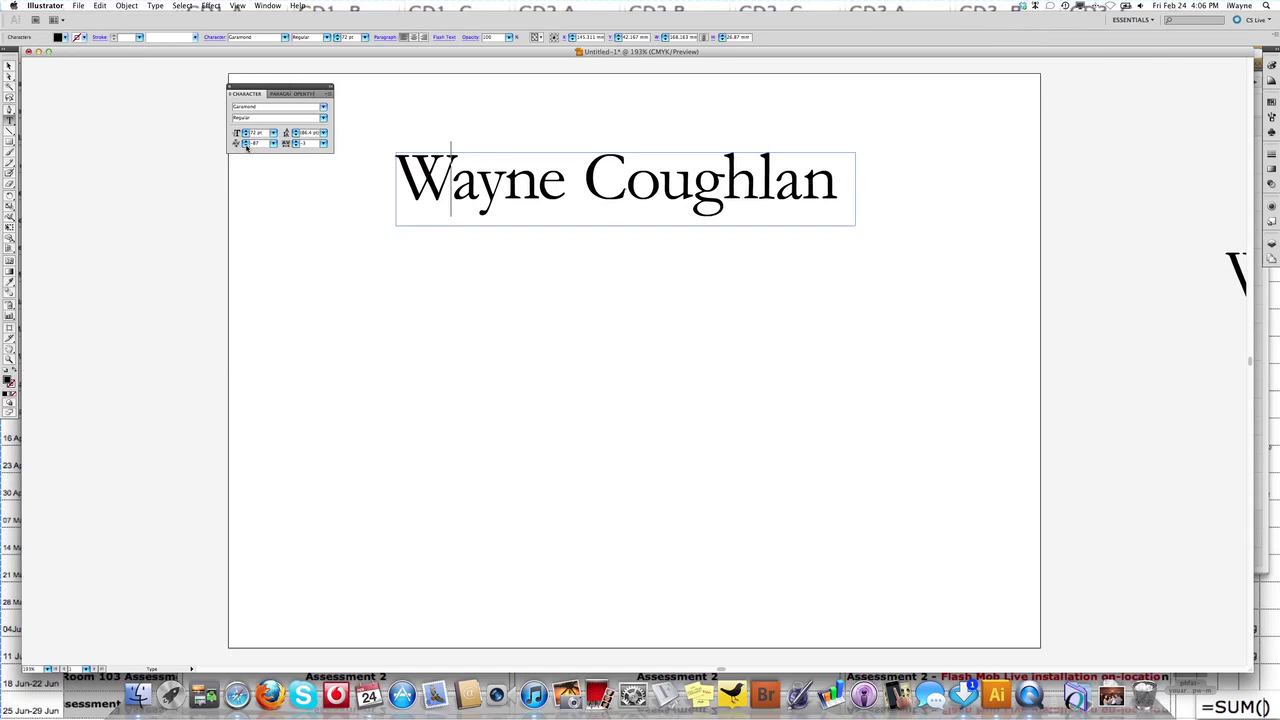
click(245, 146)
click(245, 146)
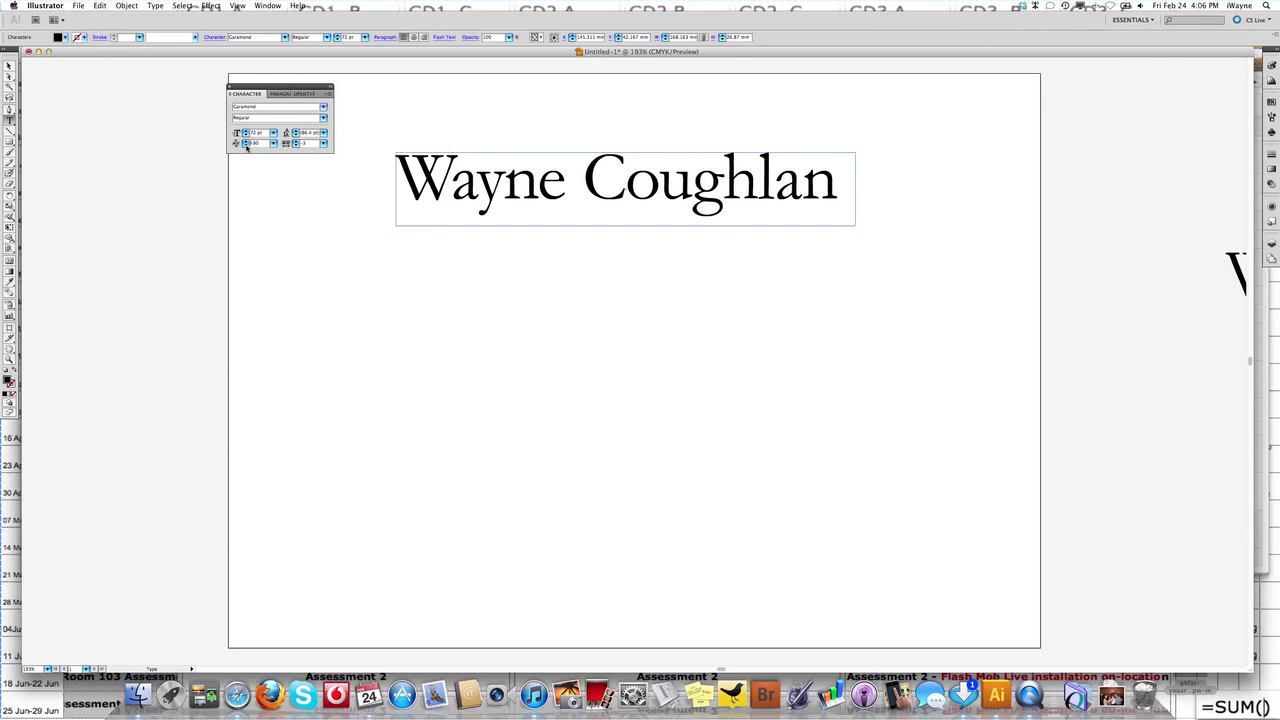
click(245, 146)
click(245, 146)
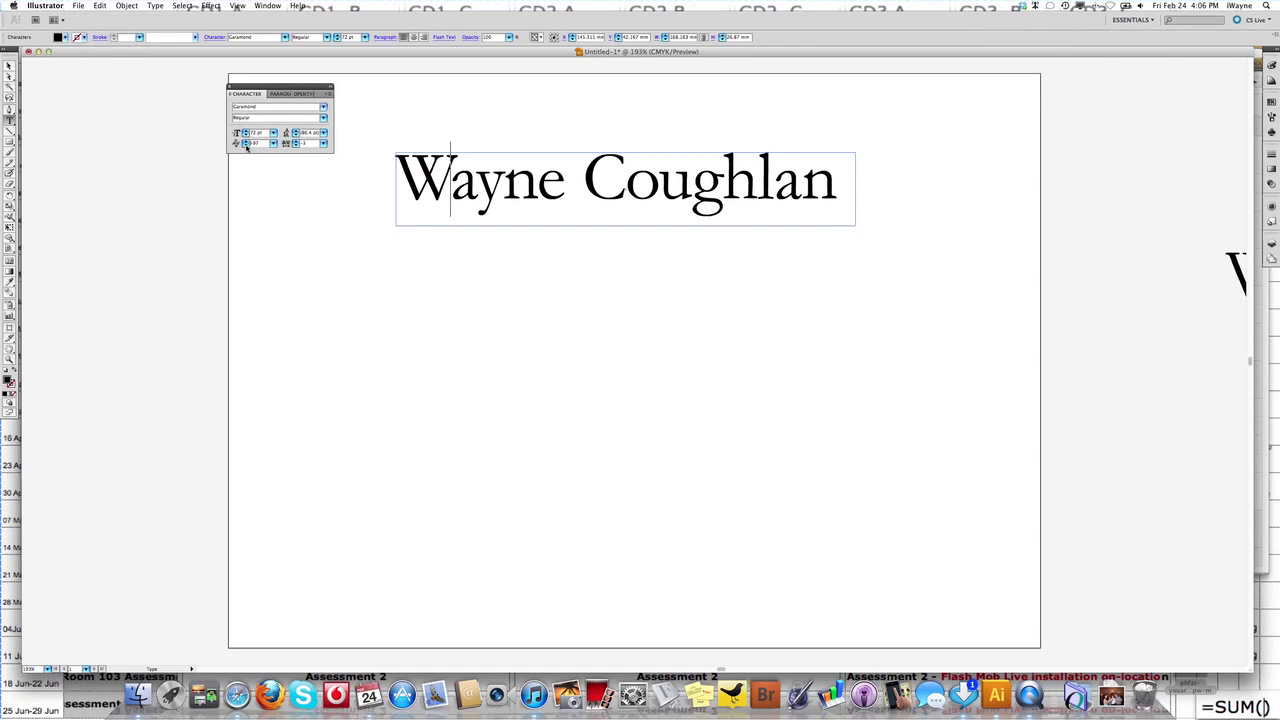
click(245, 146)
click(245, 146)
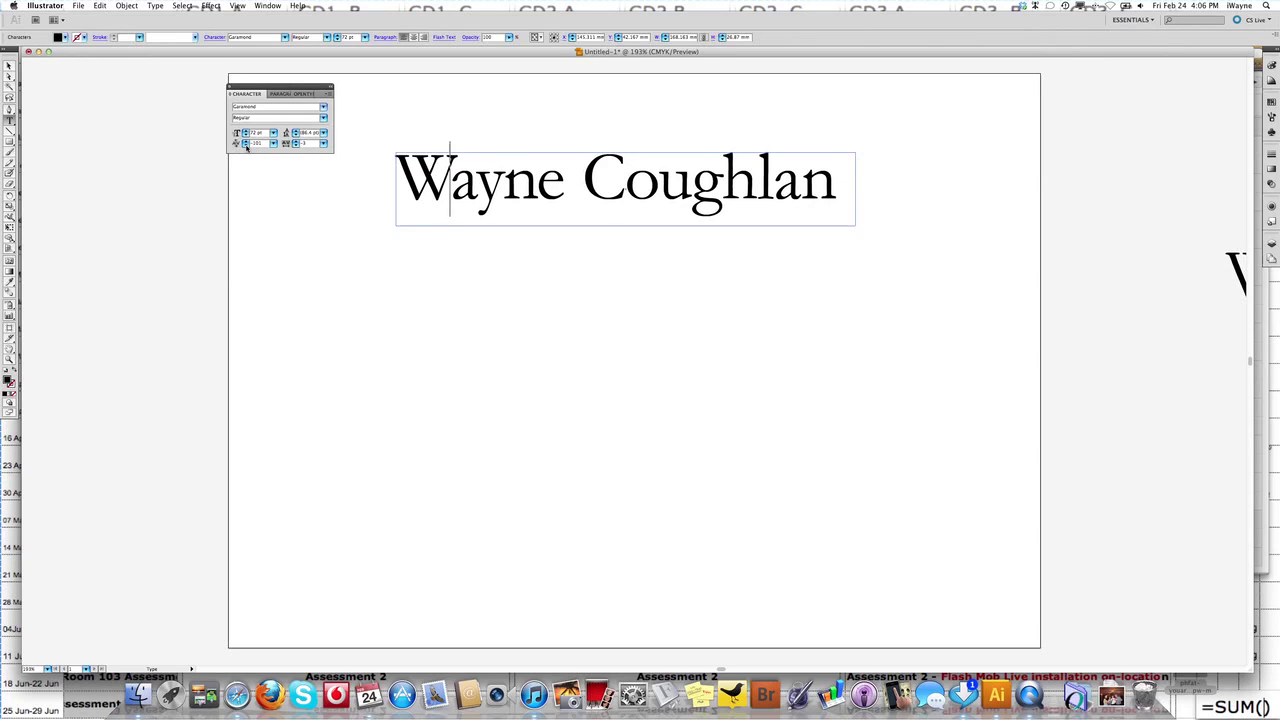
click(245, 146)
click(245, 146)
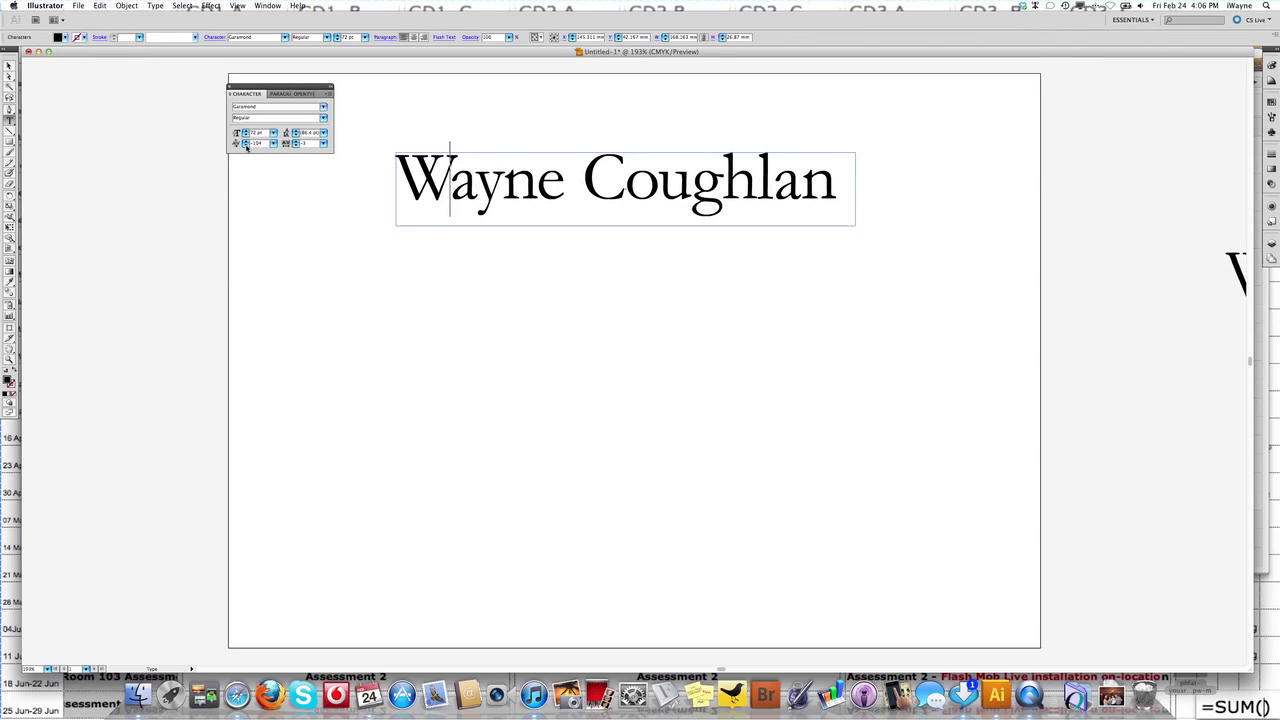
click(245, 146)
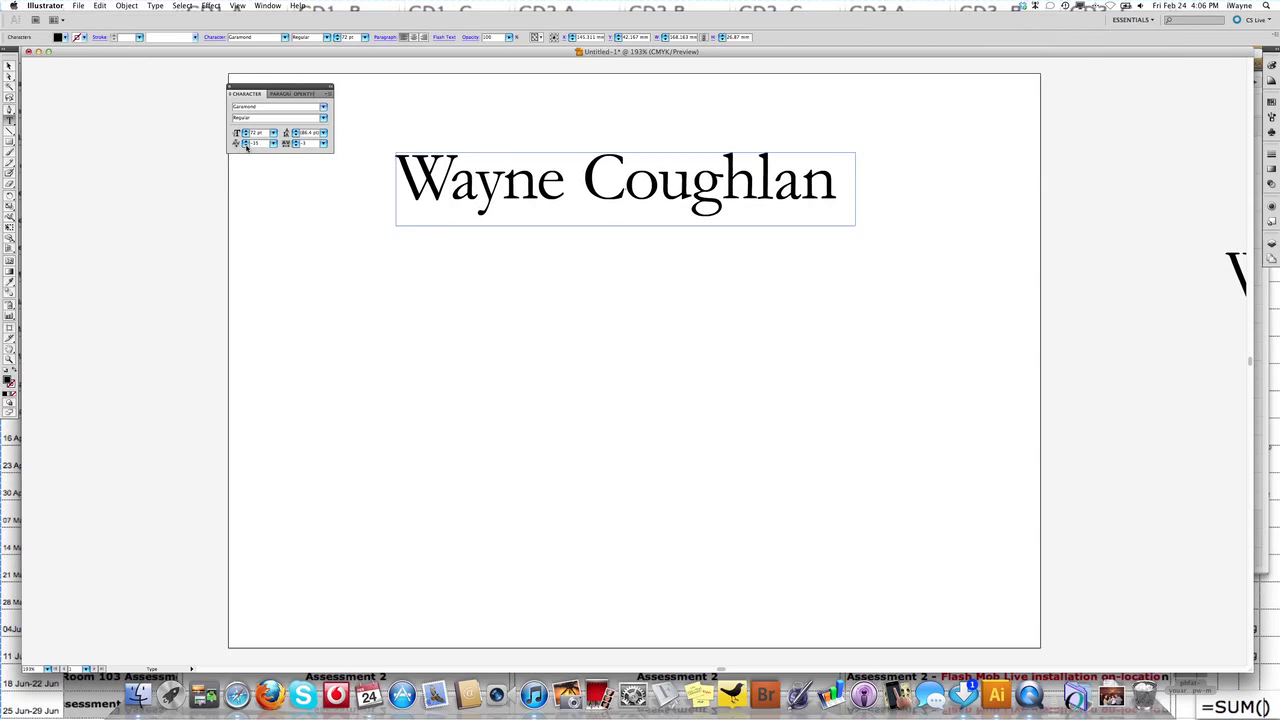
Recheck the neighbouring pairs and tighten the W–a pair two more steps.
key(Right)
key(Right)
key(Left)
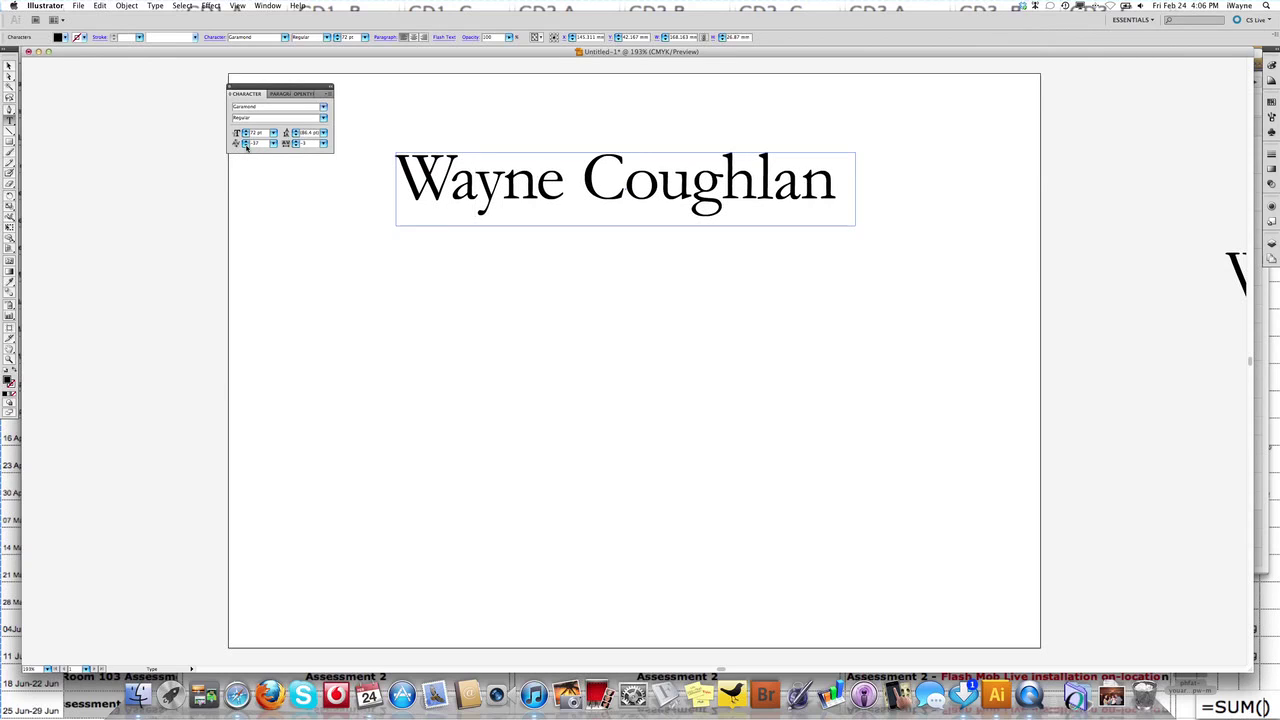
key(Left)
click(246, 146)
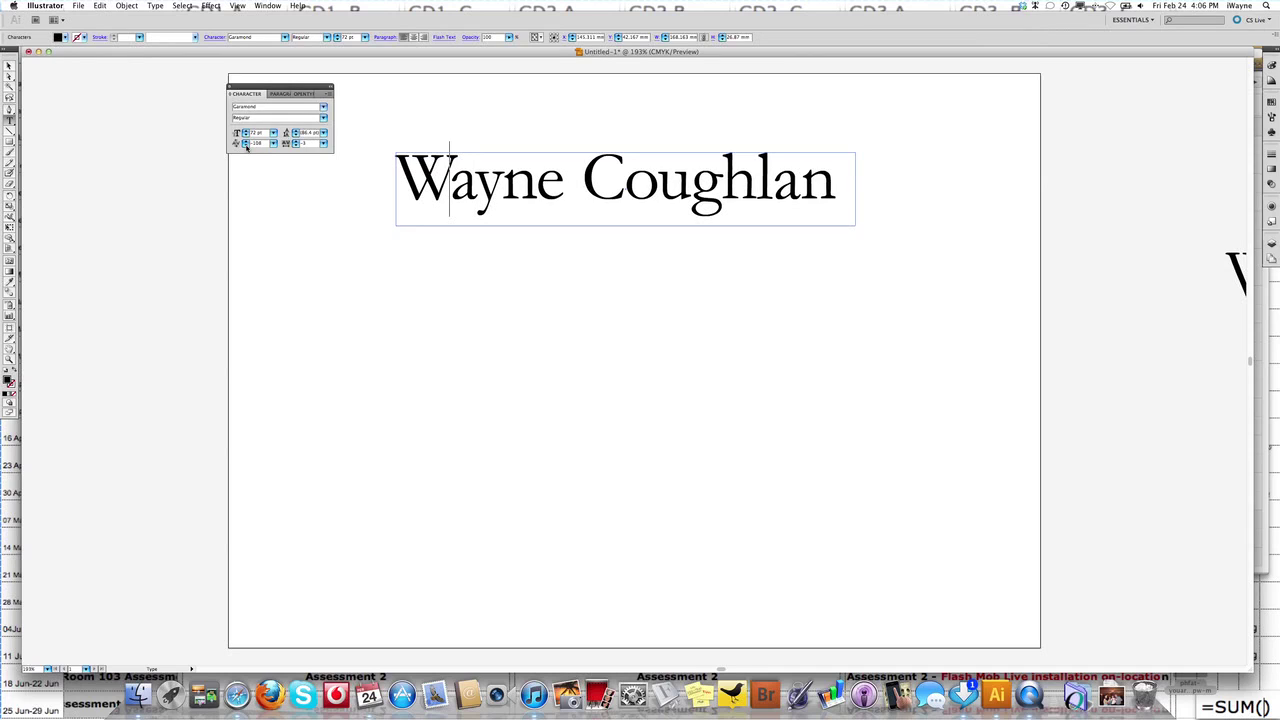
click(246, 146)
key(Right)
key(Right)
key(Right)
key(Right)
key(Right)
key(Right)
Delete the space before the surname and set that gap's kerning to 50.
key(Left)
key(BackSpace)
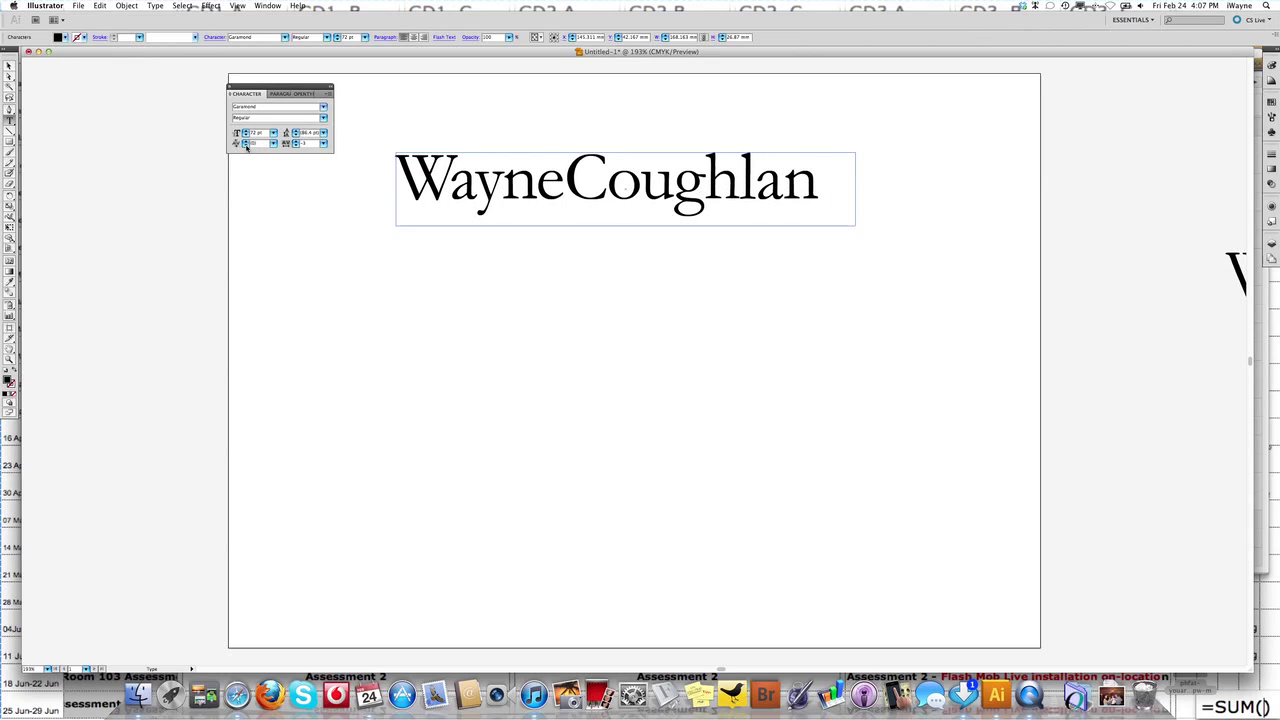
click(273, 145)
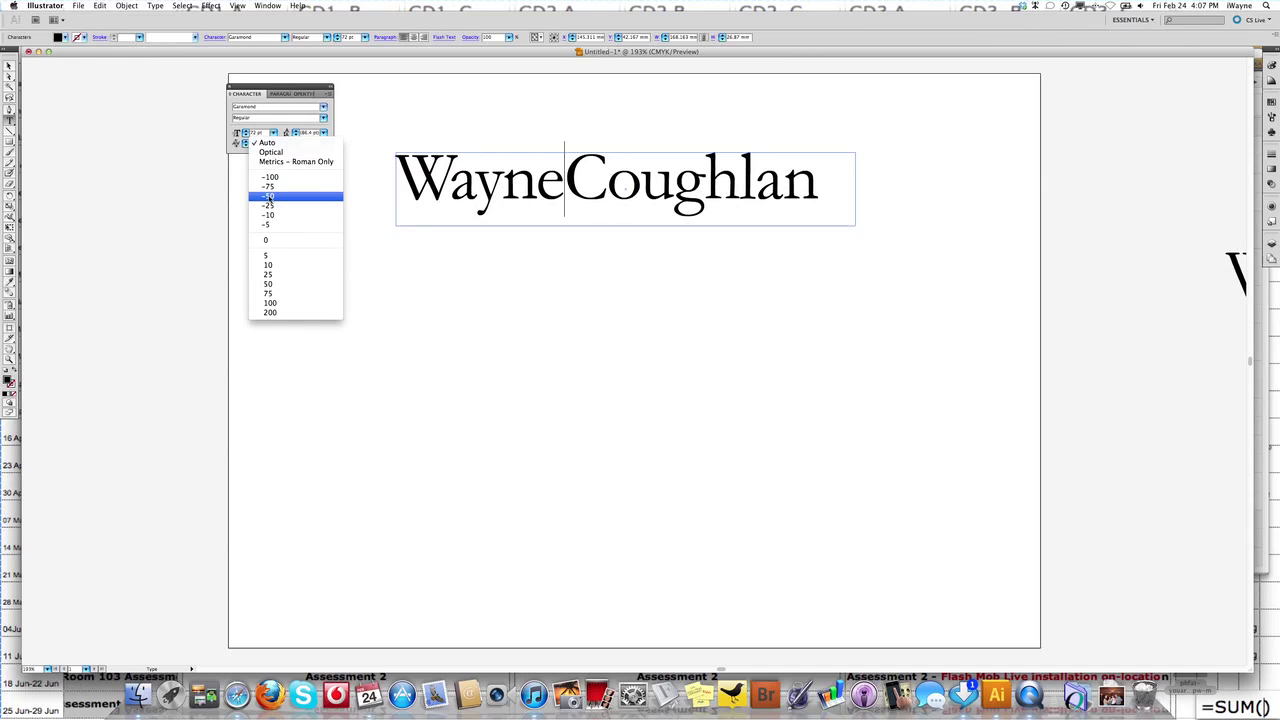
click(277, 285)
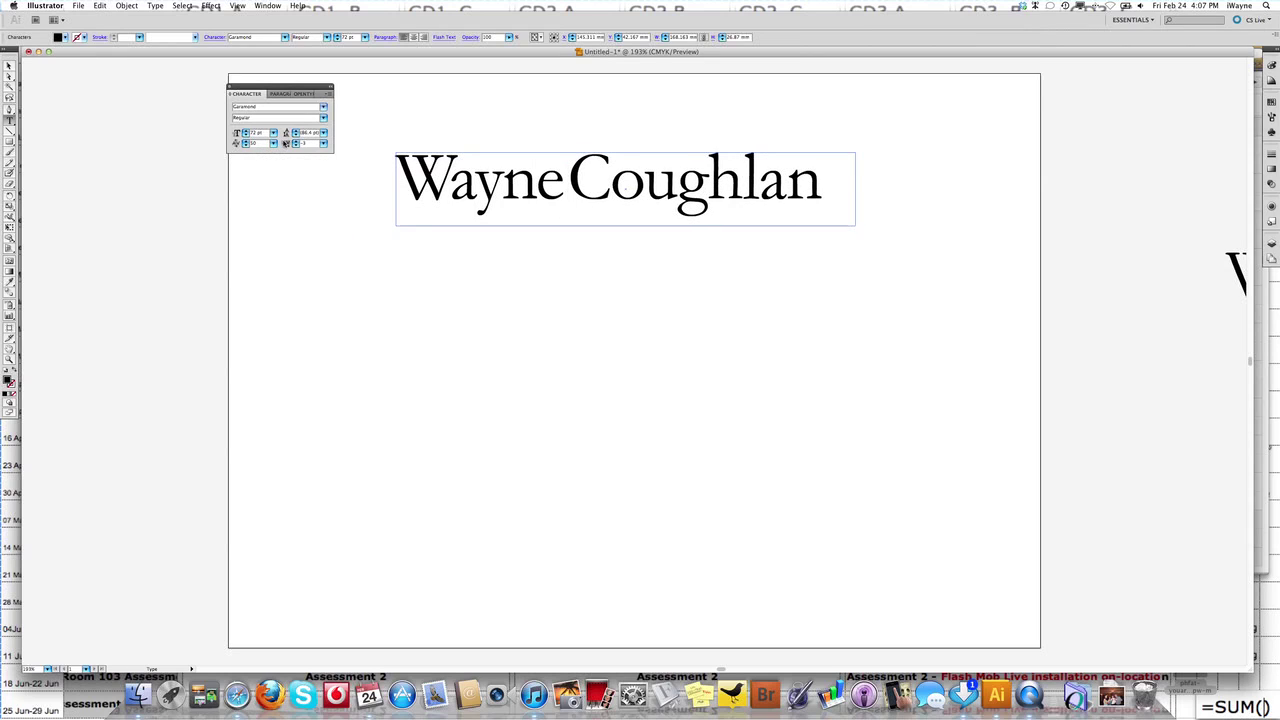
Widen the gap kerning through 75 and 100 to 200, then stop editing.
click(277, 143)
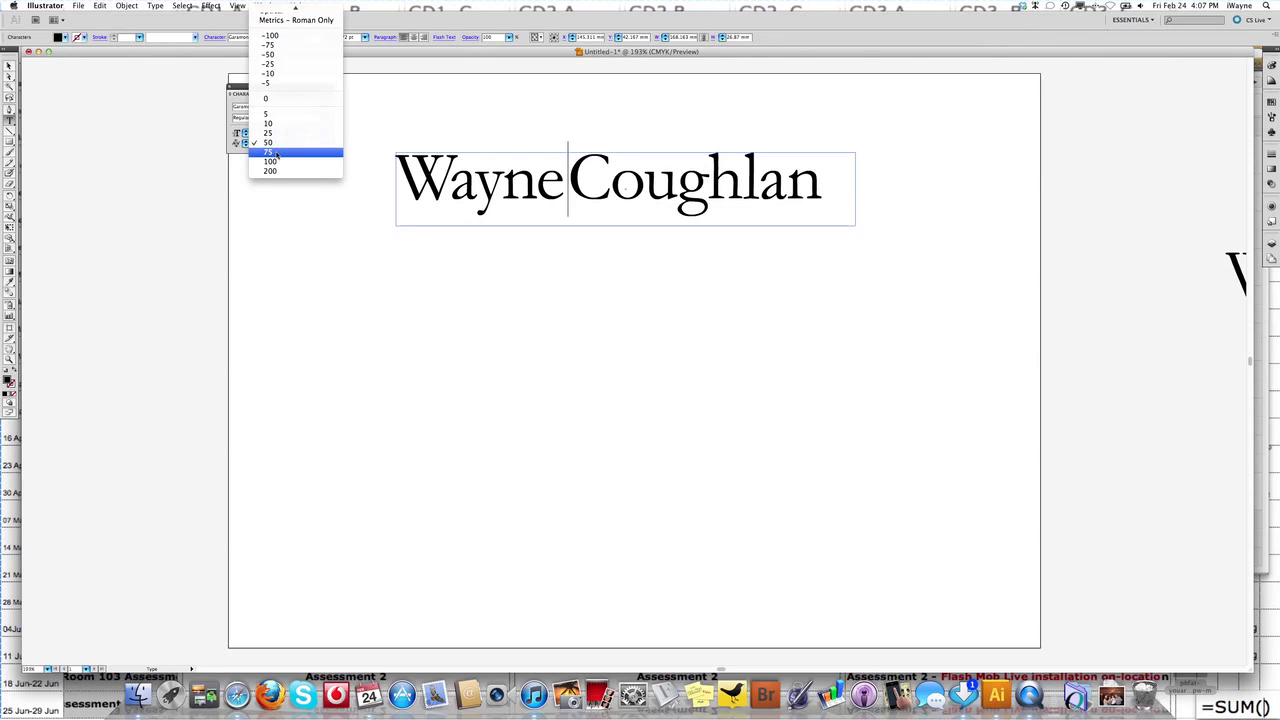
click(277, 153)
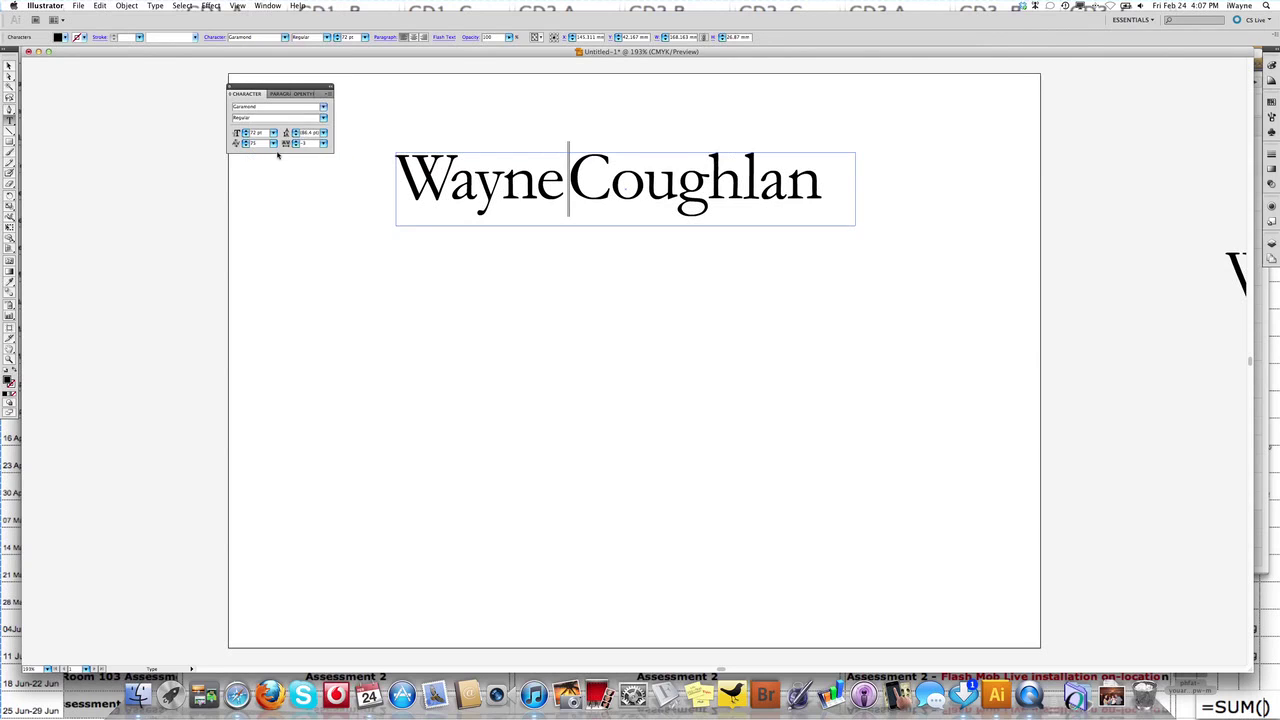
click(274, 143)
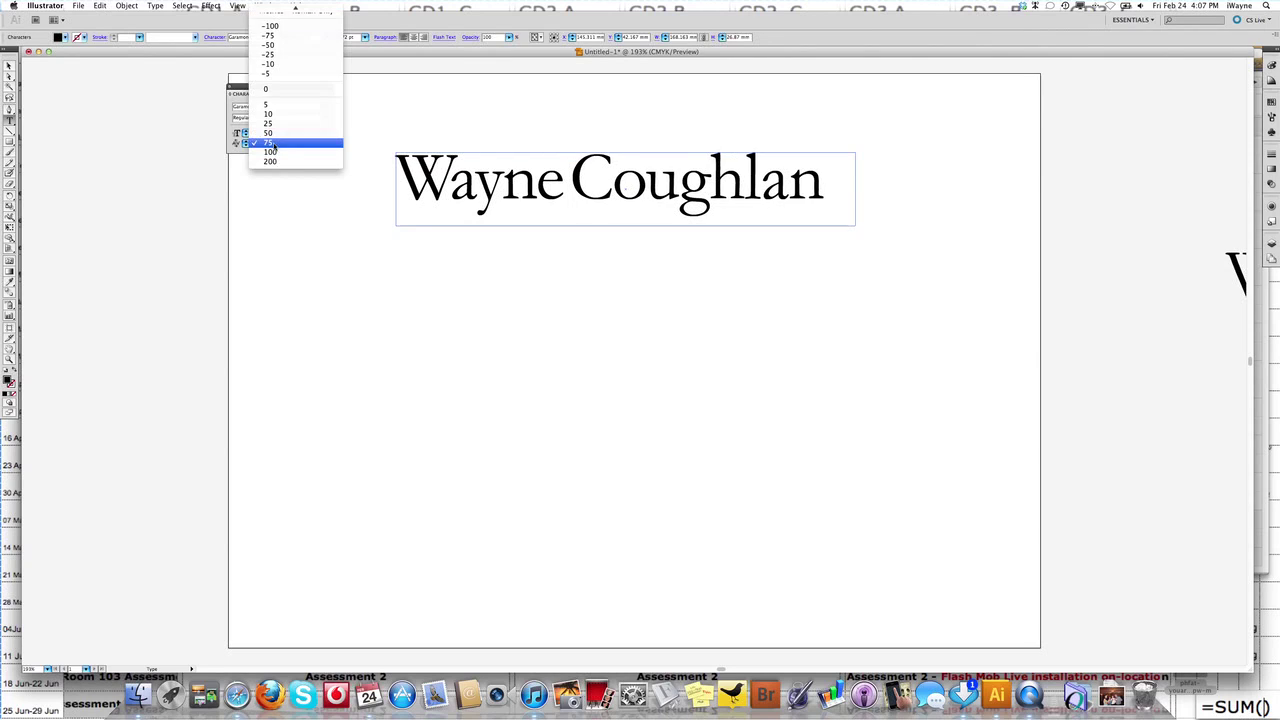
click(276, 154)
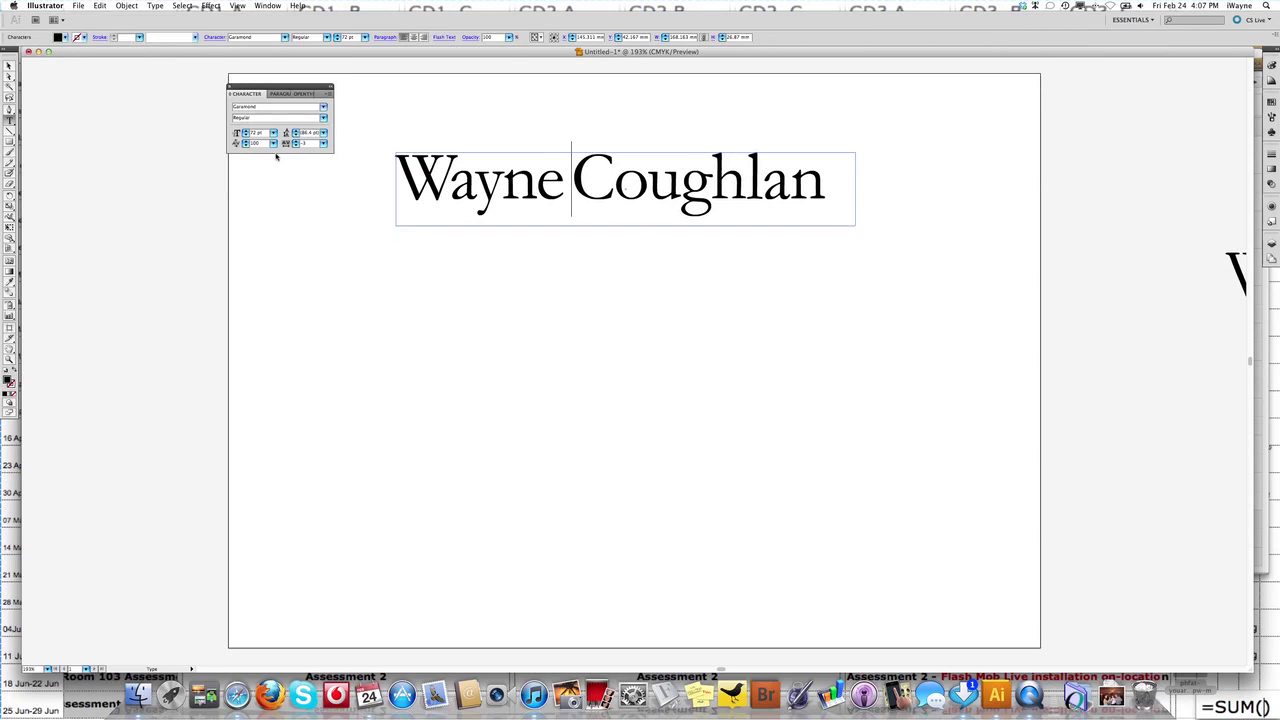
click(273, 143)
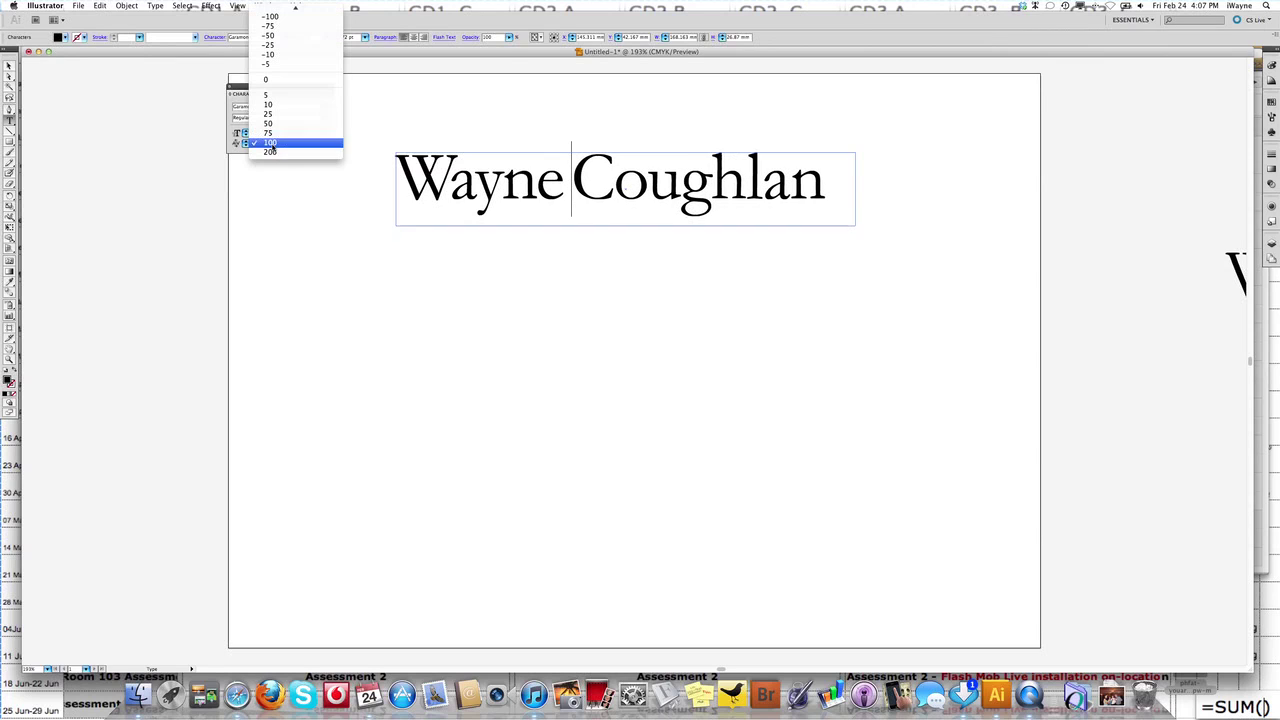
click(275, 153)
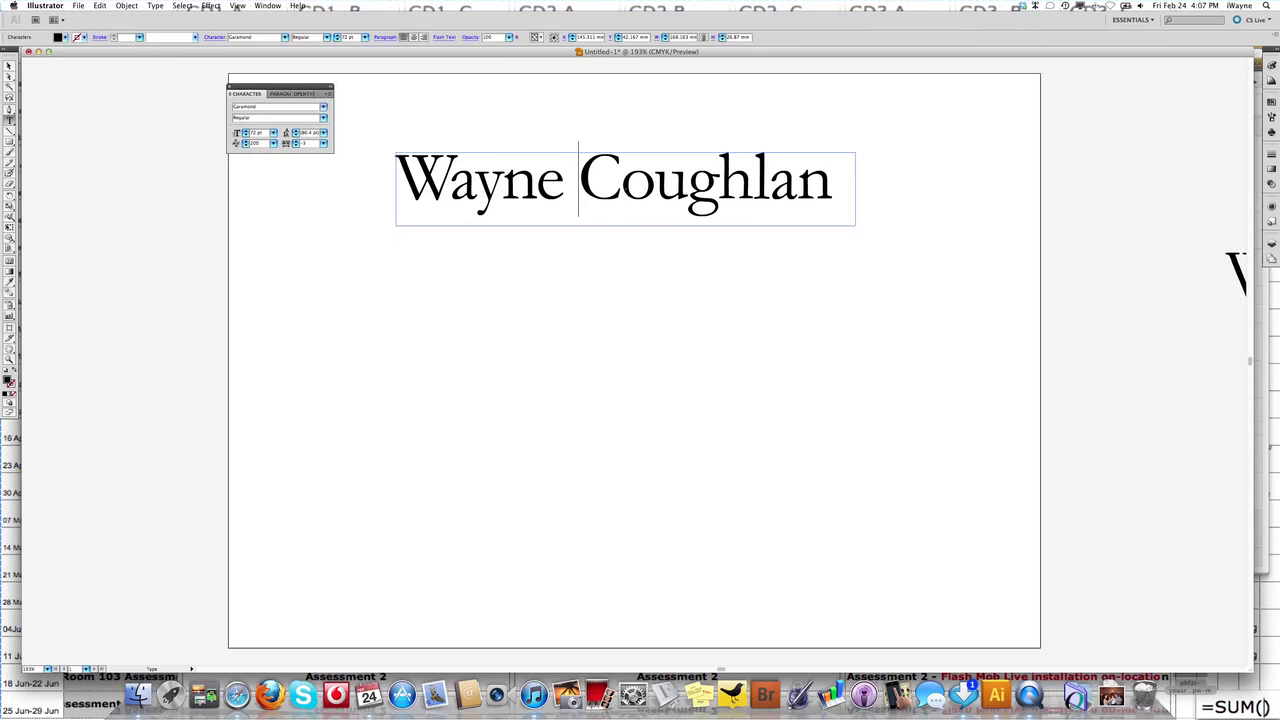
click(9, 67)
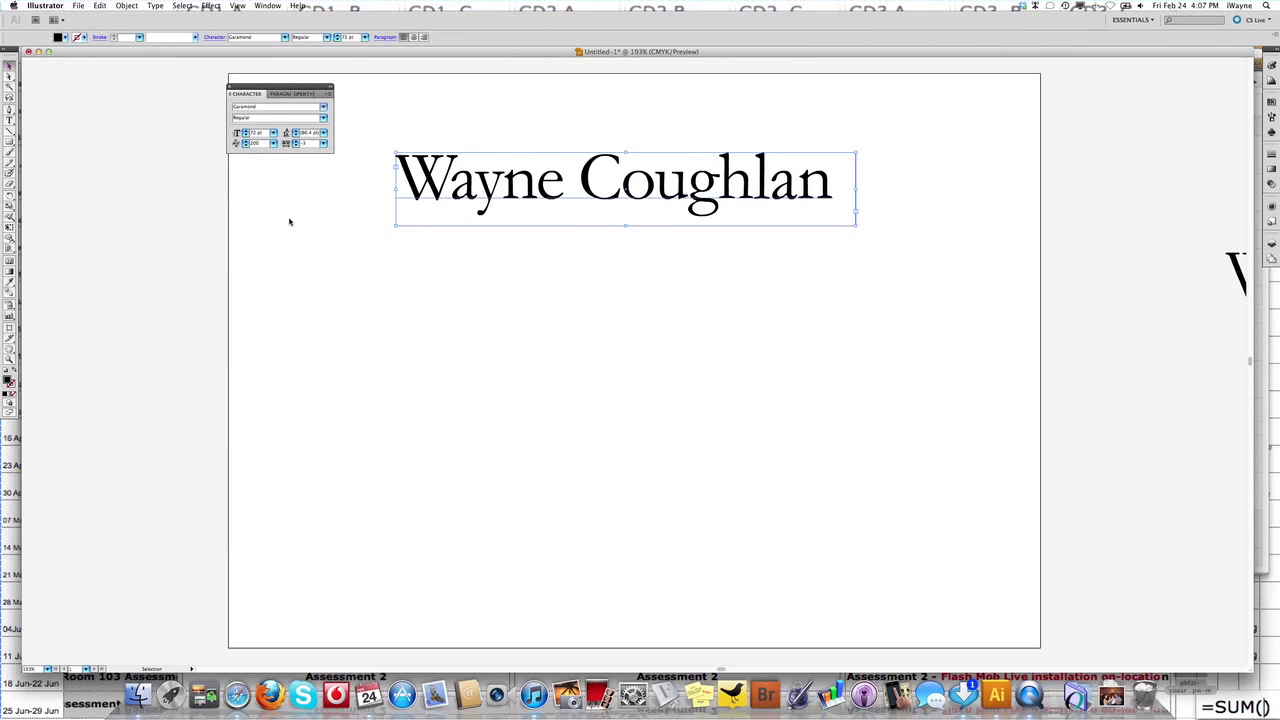
Tighten the kerning between the W and the a of the name to -110.
click(452, 282)
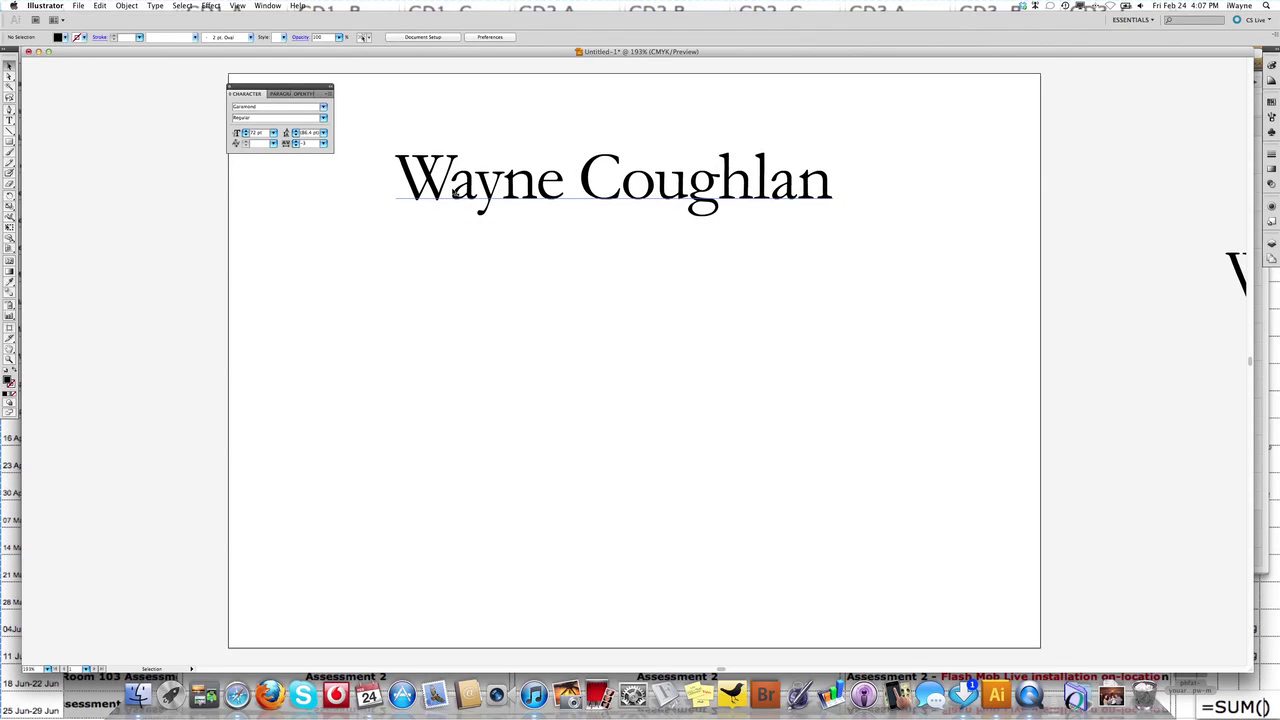
click(470, 194)
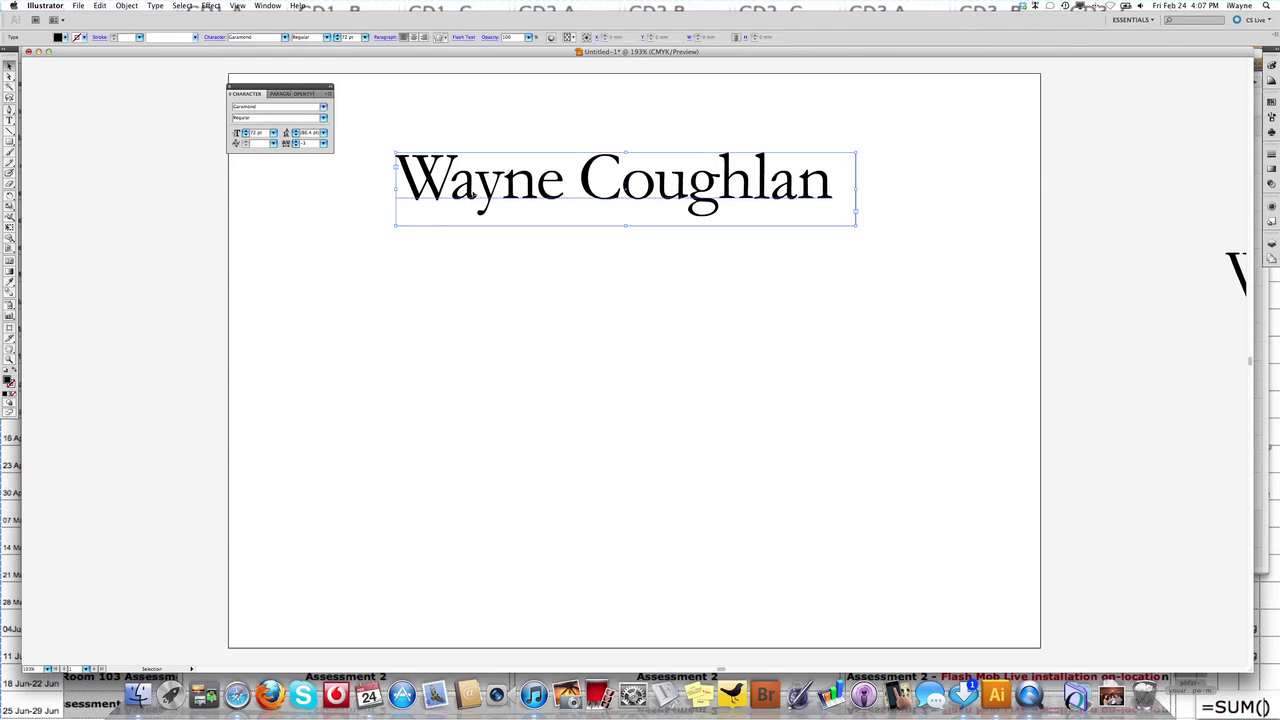
double_click(476, 190)
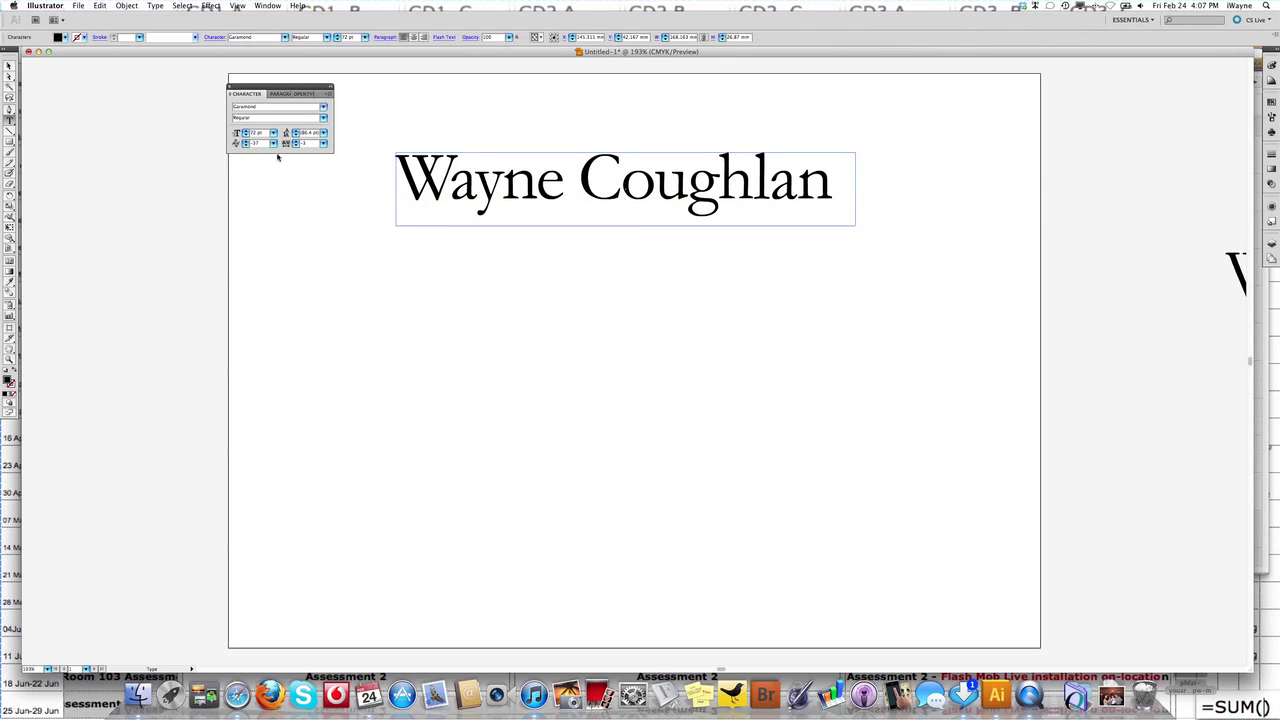
click(247, 145)
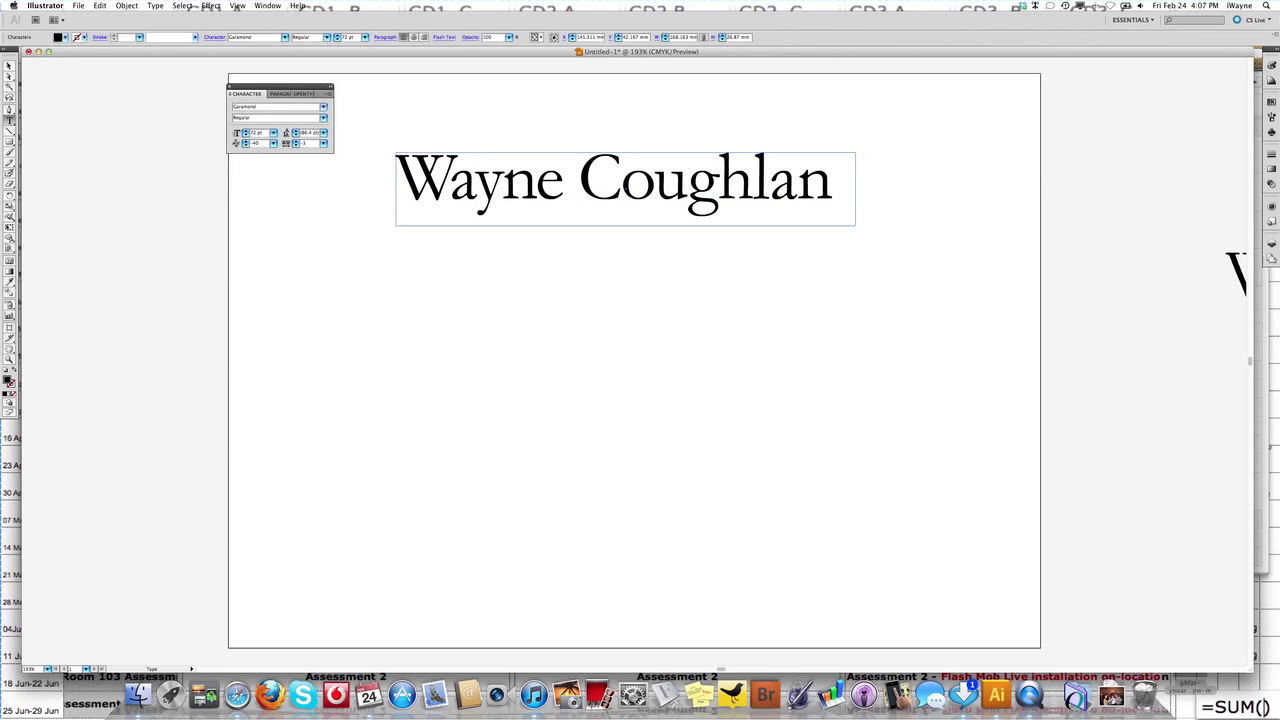
click(247, 147)
click(247, 145)
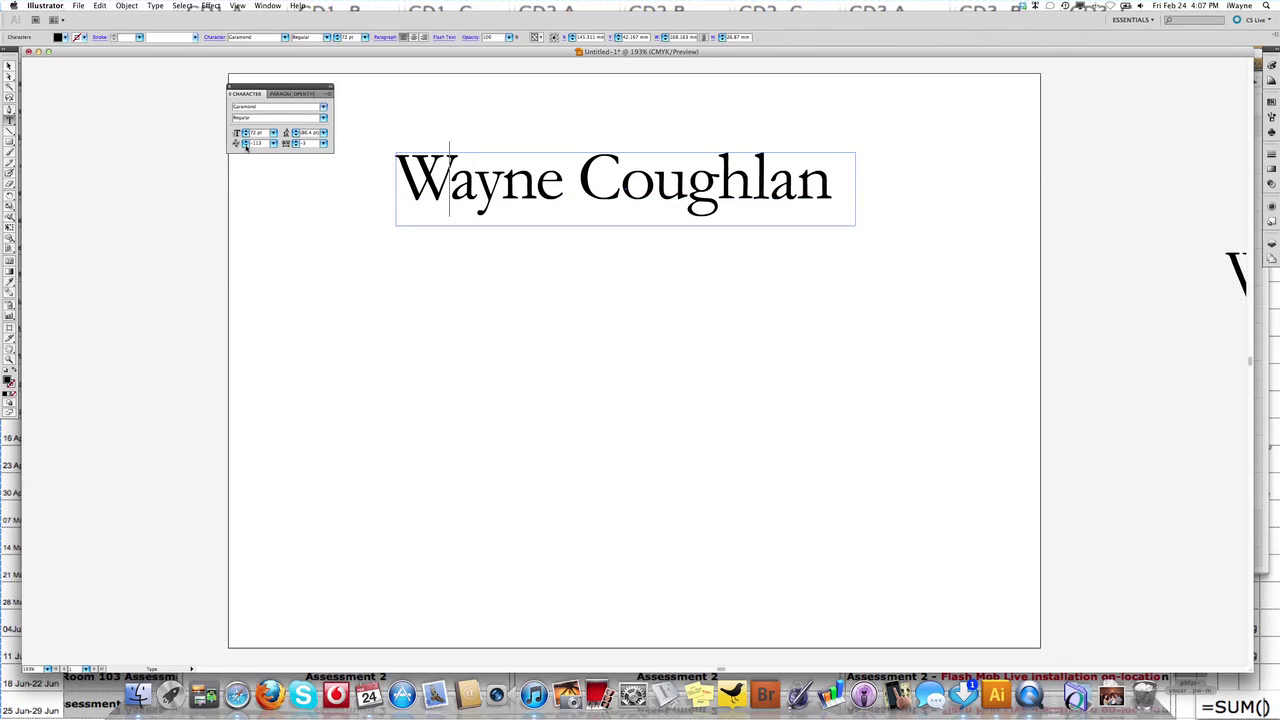
click(11, 66)
click(318, 308)
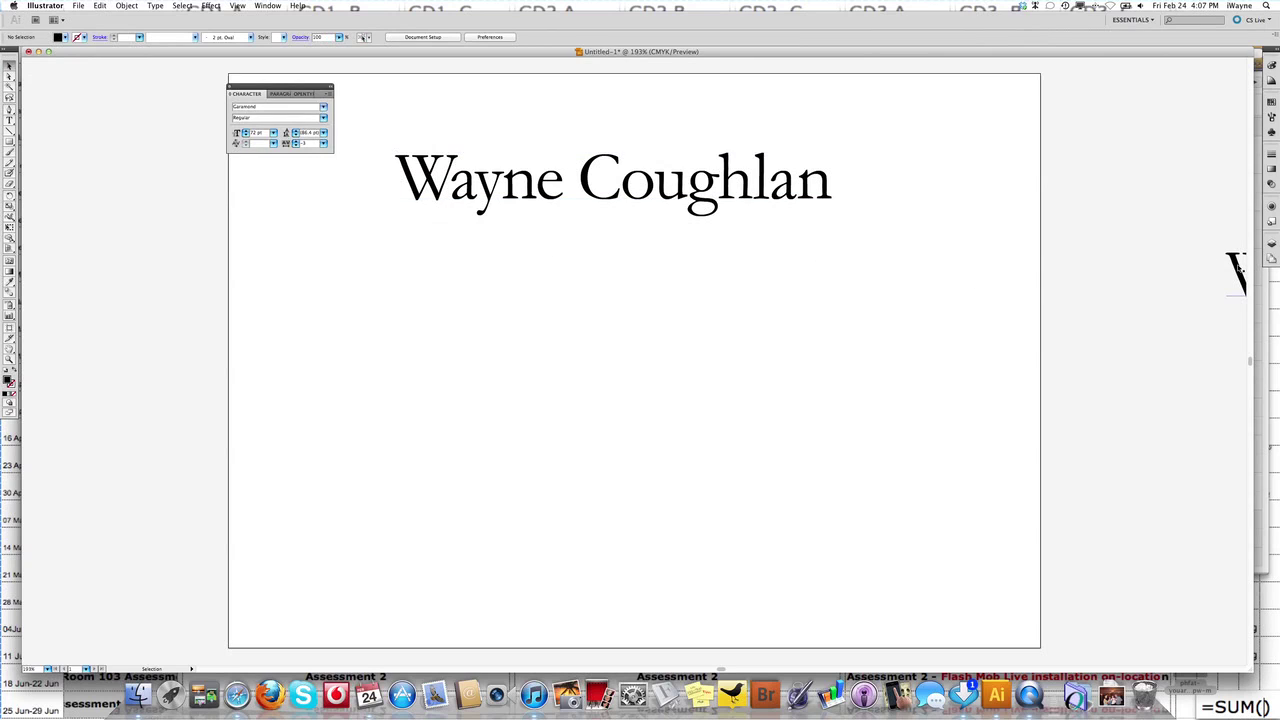
Move the unkerned copy of the name from the right edge to just below the original.
drag(1234, 263, 417, 272)
click(343, 277)
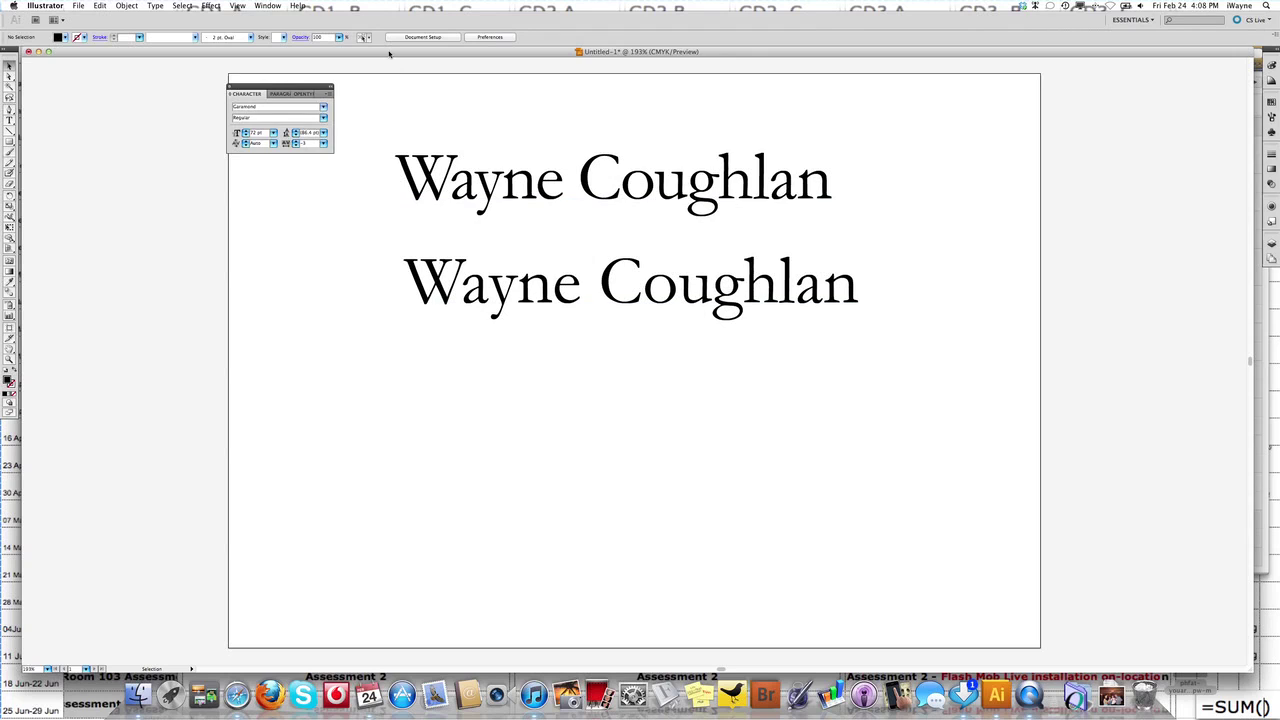
key(super+ctrl+Escape)
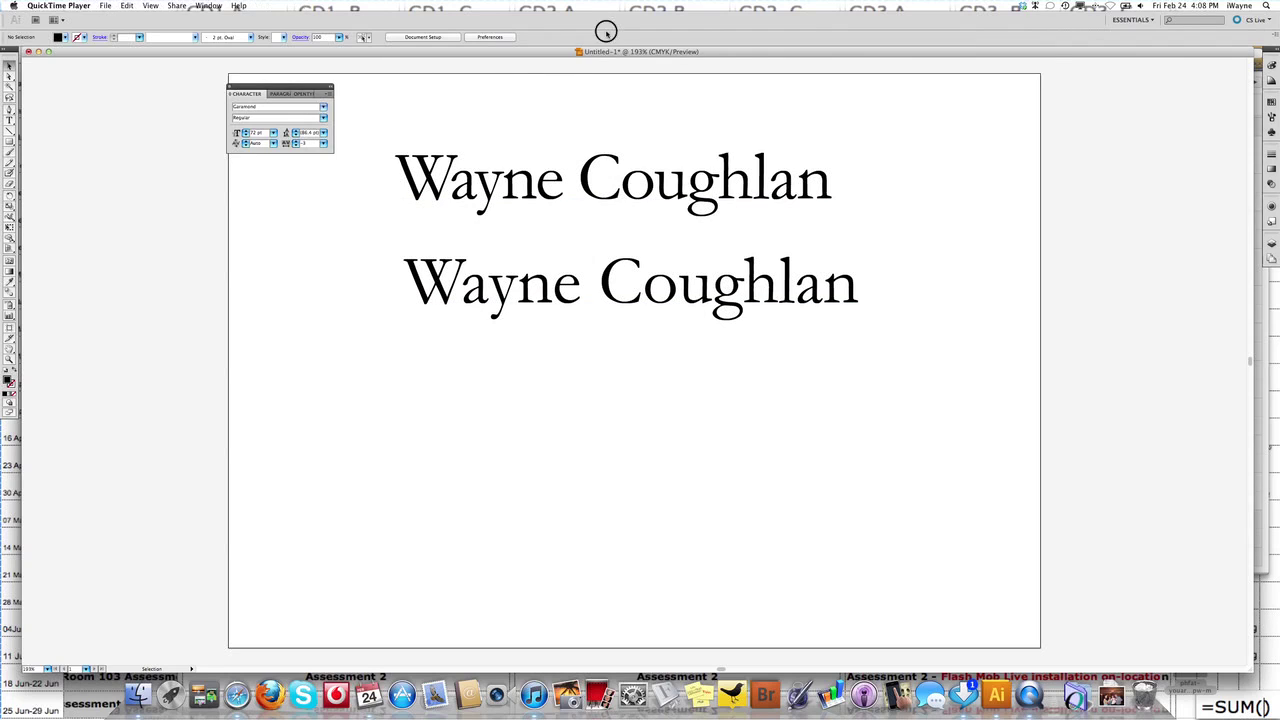